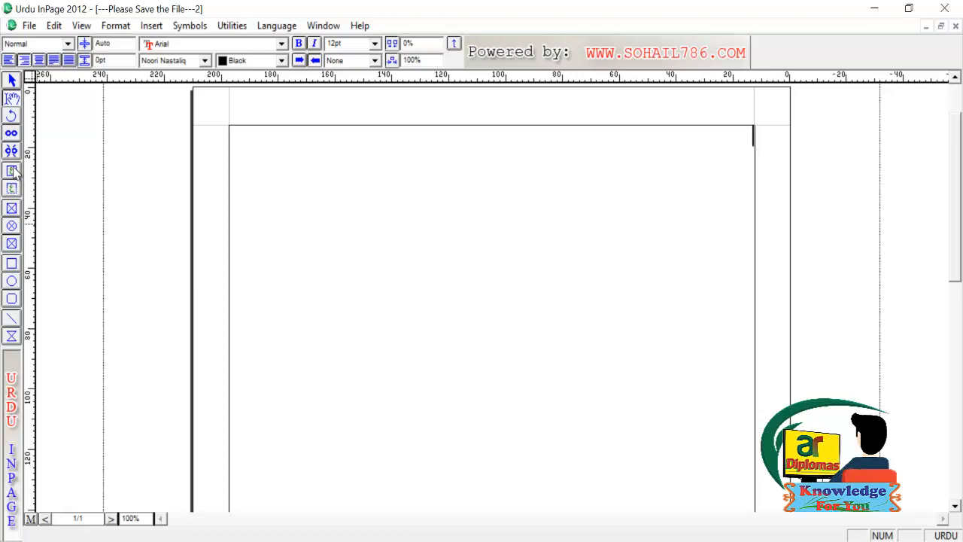
Draw a text frame in the middle of the page and type the first Urdu line
left_click(12, 171)
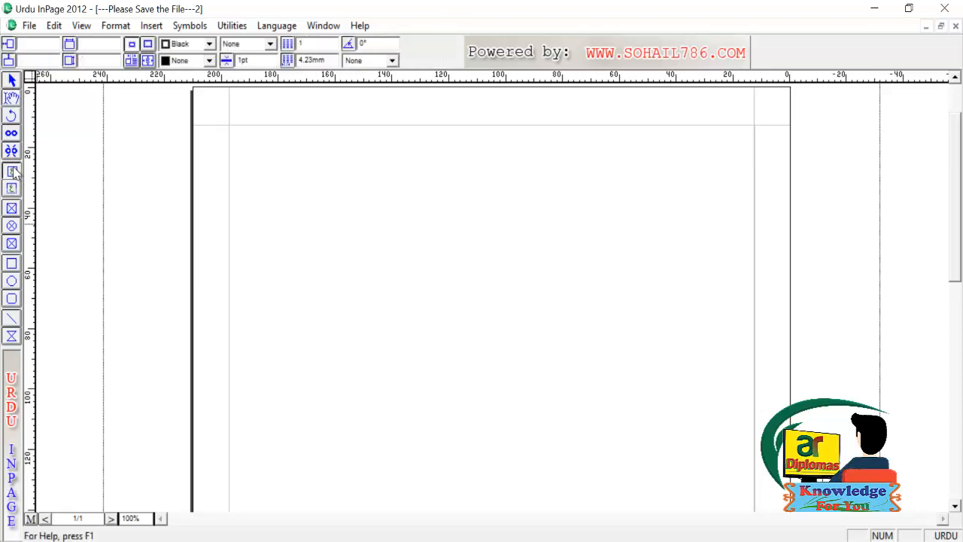
left_click_drag(351, 195, 625, 413)
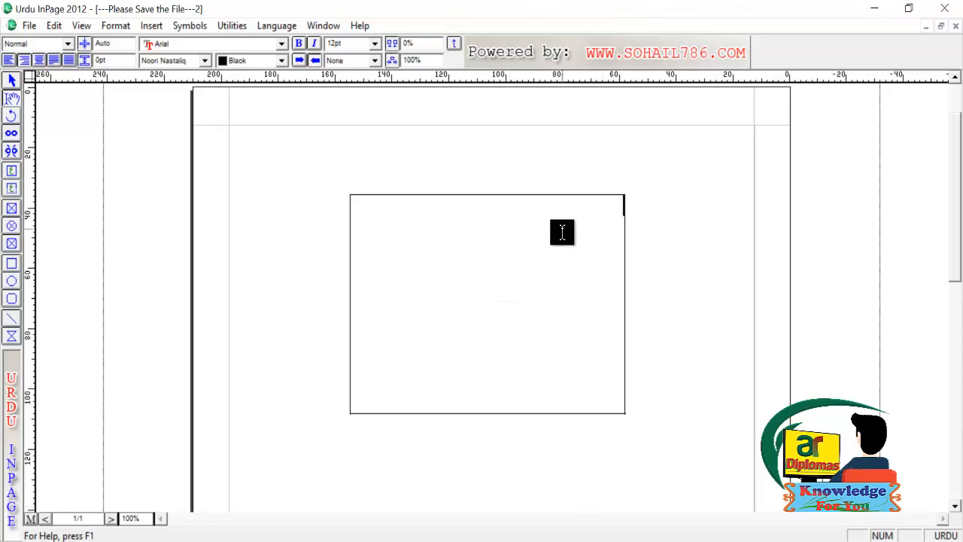
type("جدفجھبد فدھلجدگج:کلدہ خف ھک مدہ")
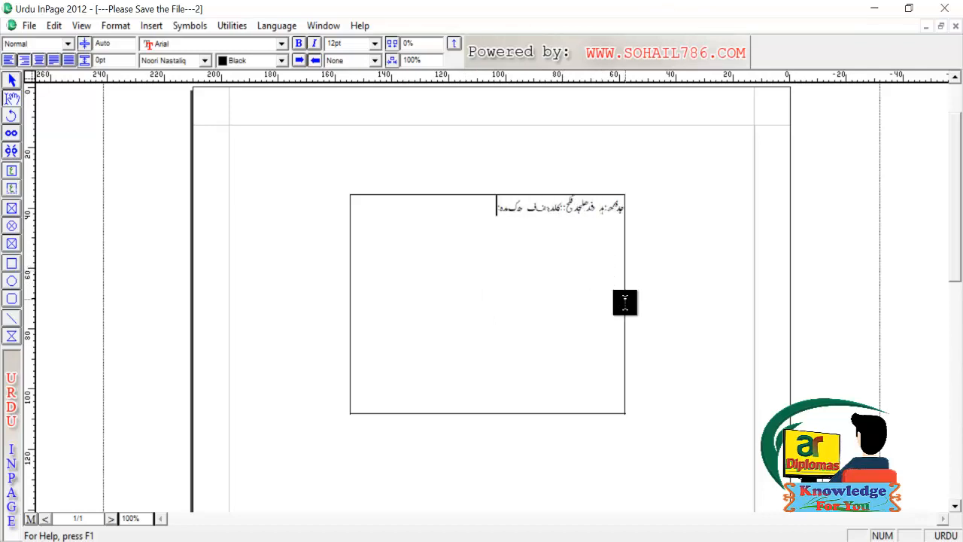
type("یبھ؛دد۔")
Add six more short lines of Urdu text below the first, one per line
key("Return")
type("فدس,فف گلجک ھف")
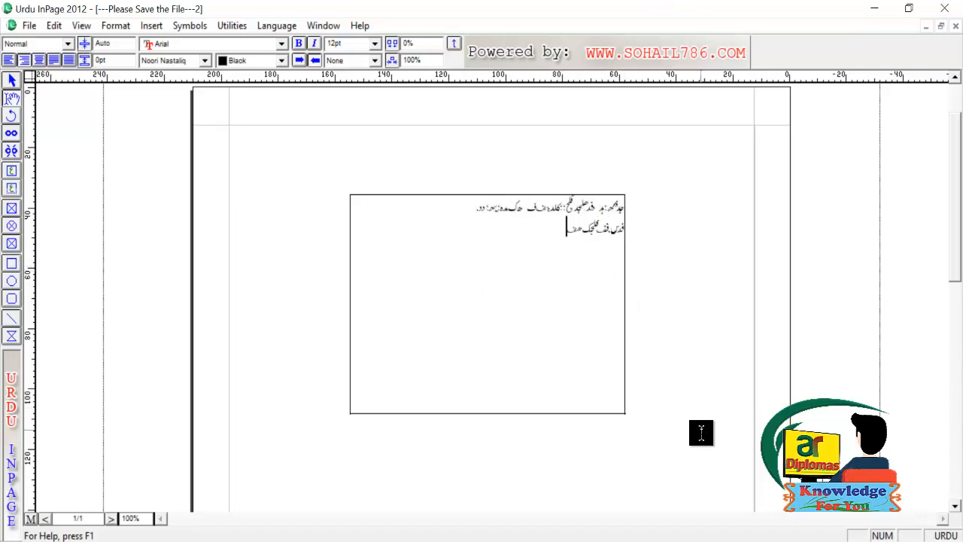
key("Return")
type("ف ھطلجتجاھدف")
key("Return")
type("وھدھ لکجھ")
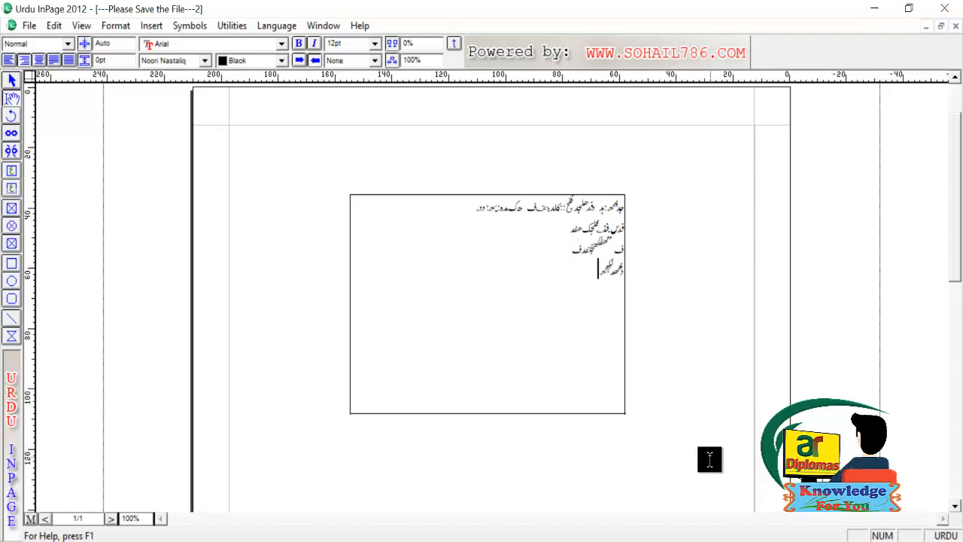
type("جفندیئھوکف")
key("Return")
type("ذفس,ئوپ دھ,فھد؛ف,فید")
key("Return")
type("ف")
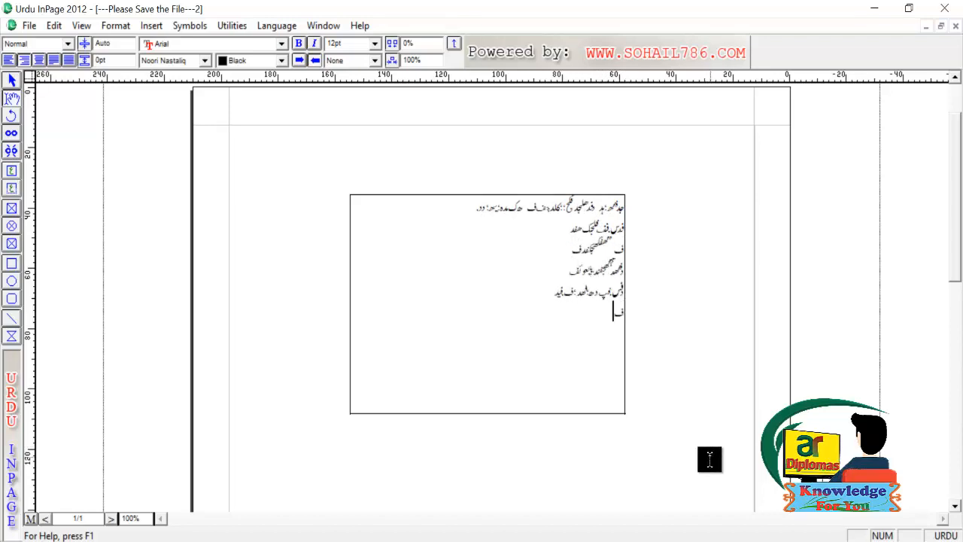
type(",س ف")
key("Return")
type("دسف,د")
Shrink the Urdu text frame to about 74.35 × 62.44 mm and move it up and right
left_click(12, 81)
left_click(453, 272)
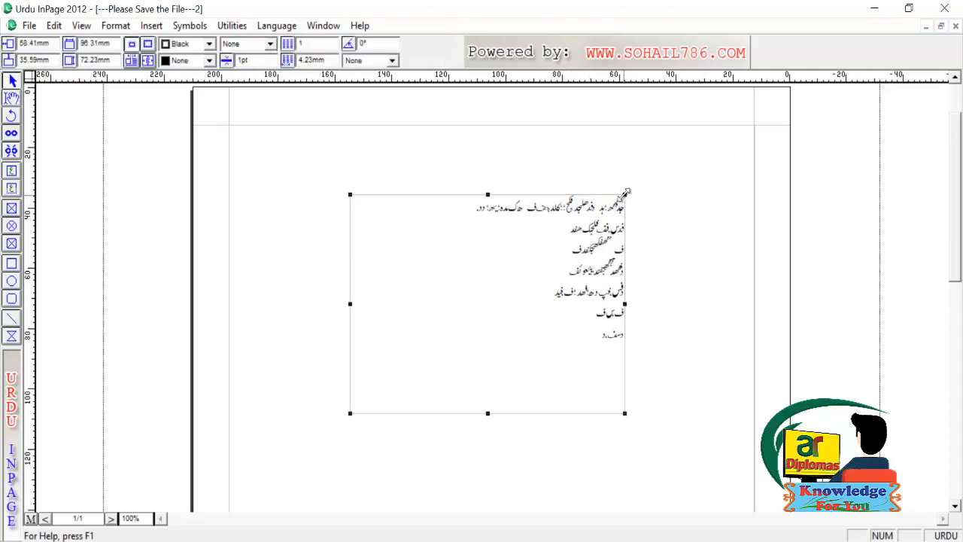
left_click_drag(625, 195, 564, 223)
left_click_drag(488, 279, 461, 357)
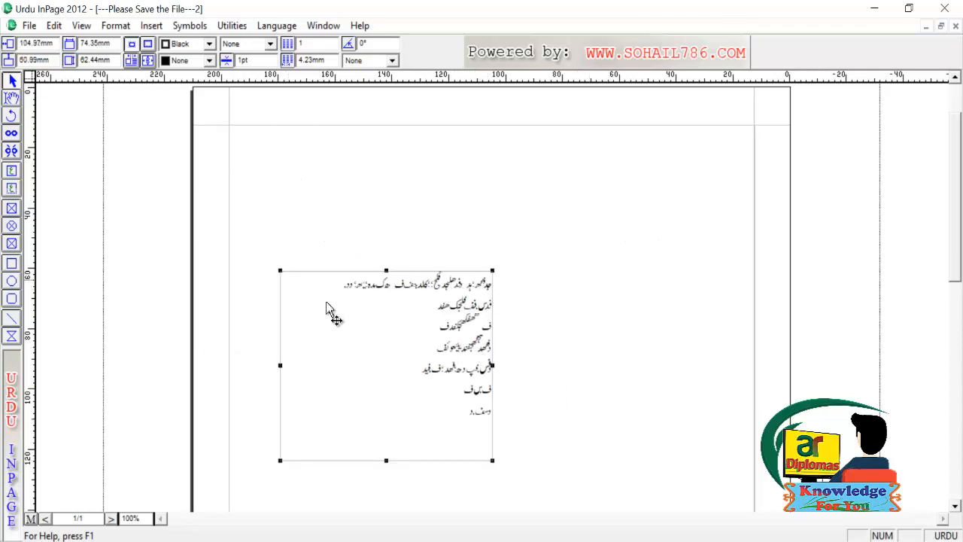
left_click_drag(369, 334, 410, 294)
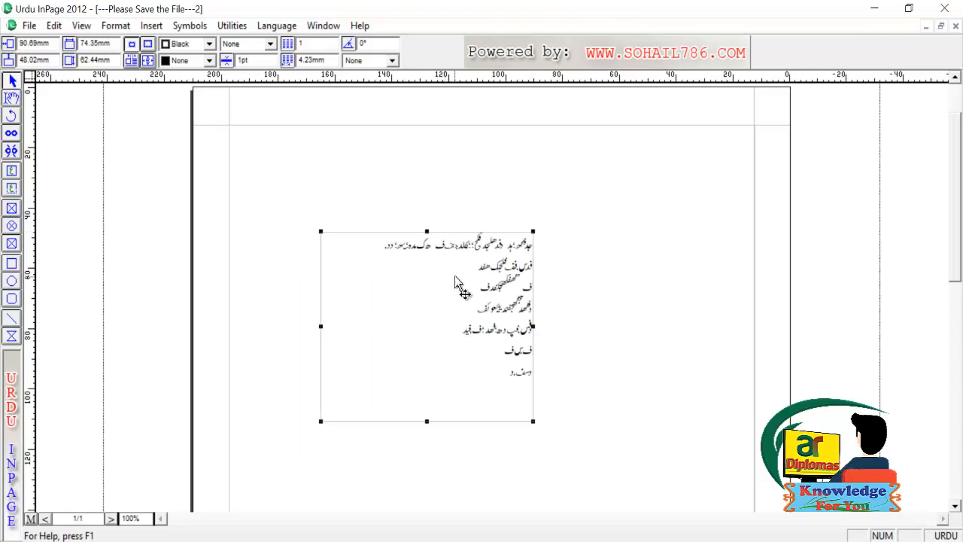
left_click(12, 190)
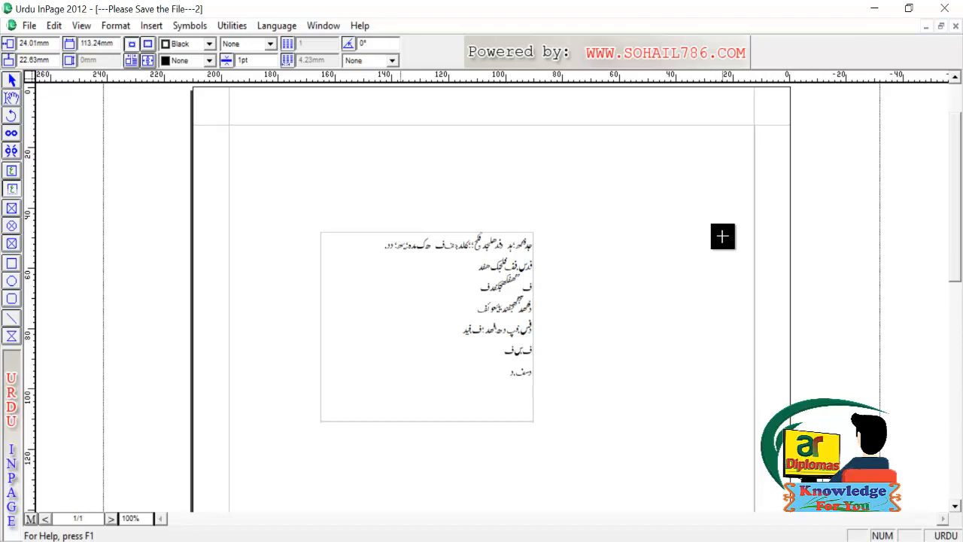
Draw a wide text frame near the page top and type one line of Urdu in it
left_click_drag(400, 156, 722, 236)
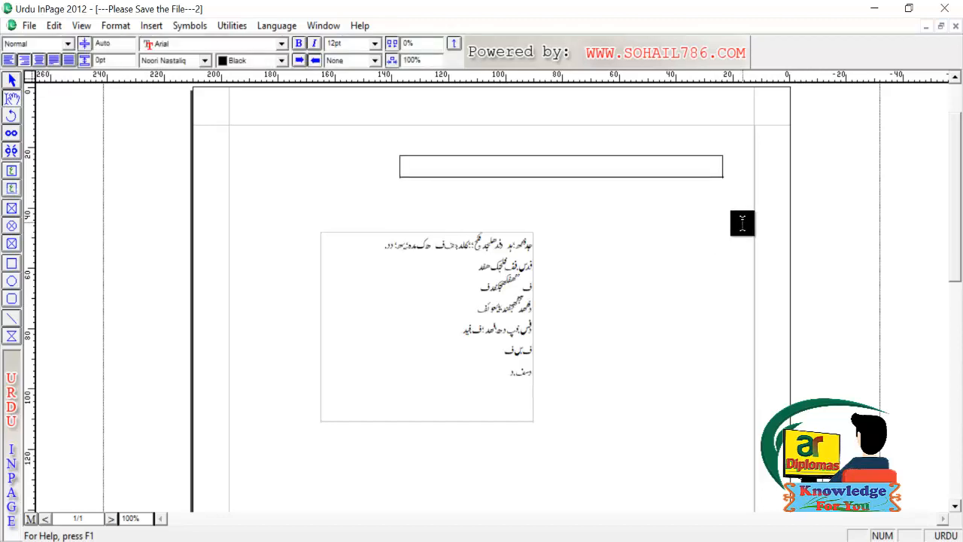
type("جلک؛جد؛ف جدکفس اجلکلس؛دف د")
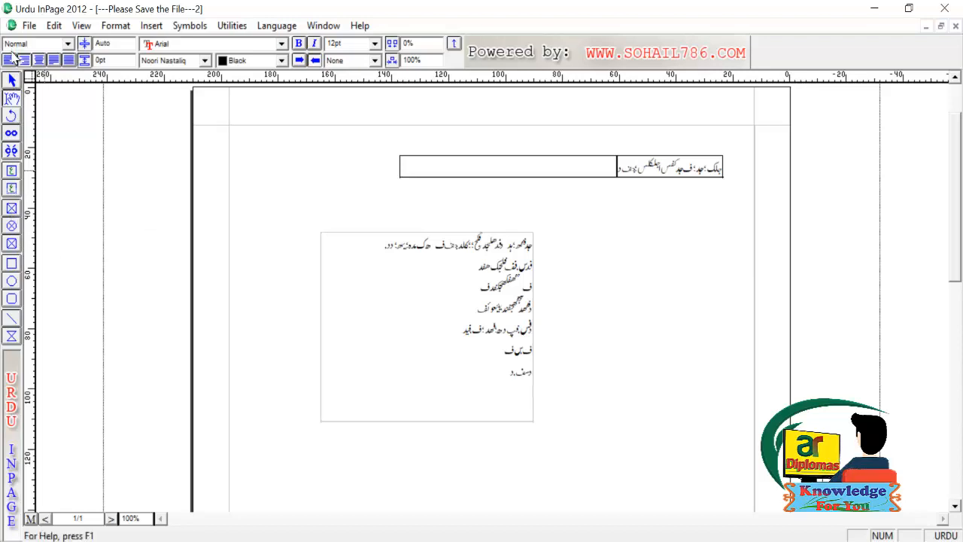
Delete the wide top text box and then the seven-line Urdu text box
left_click(11, 80)
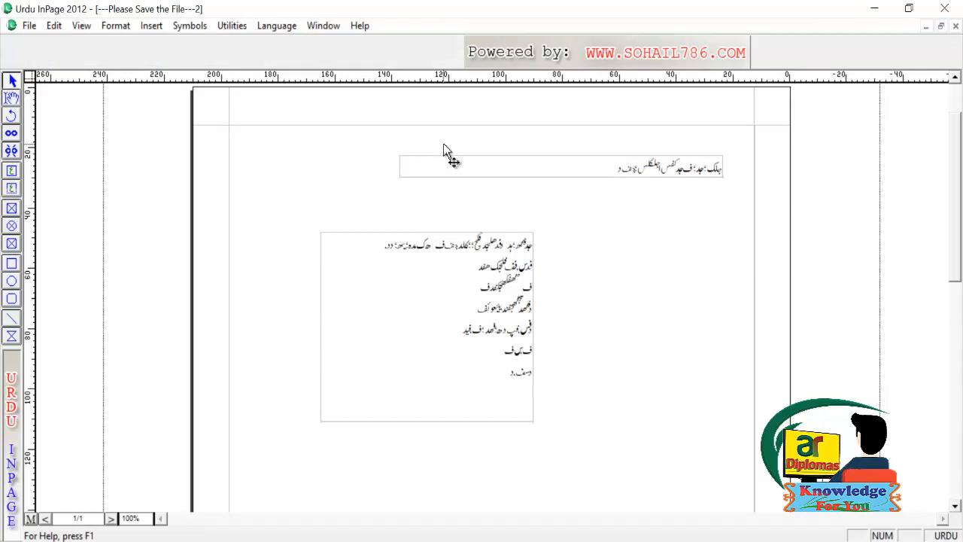
left_click(465, 164)
key("Delete")
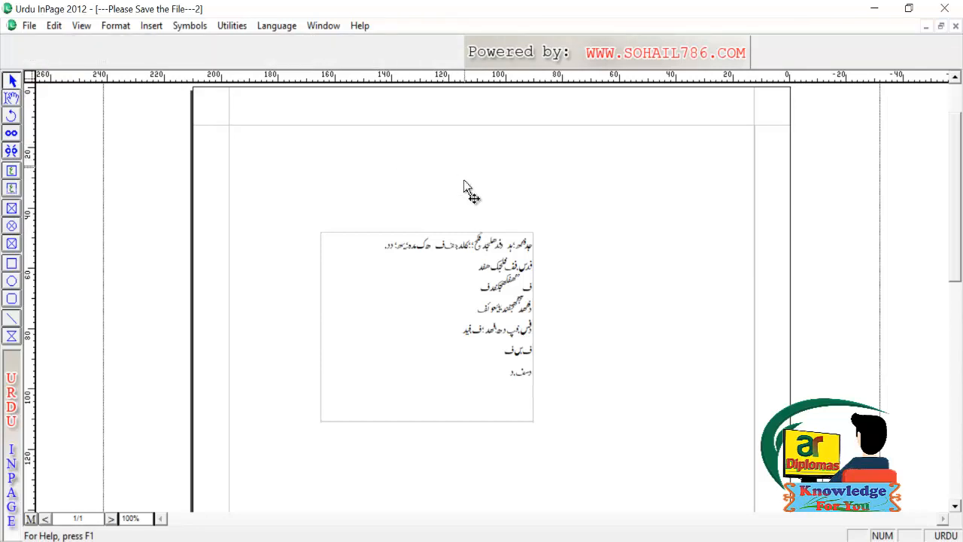
left_click(442, 290)
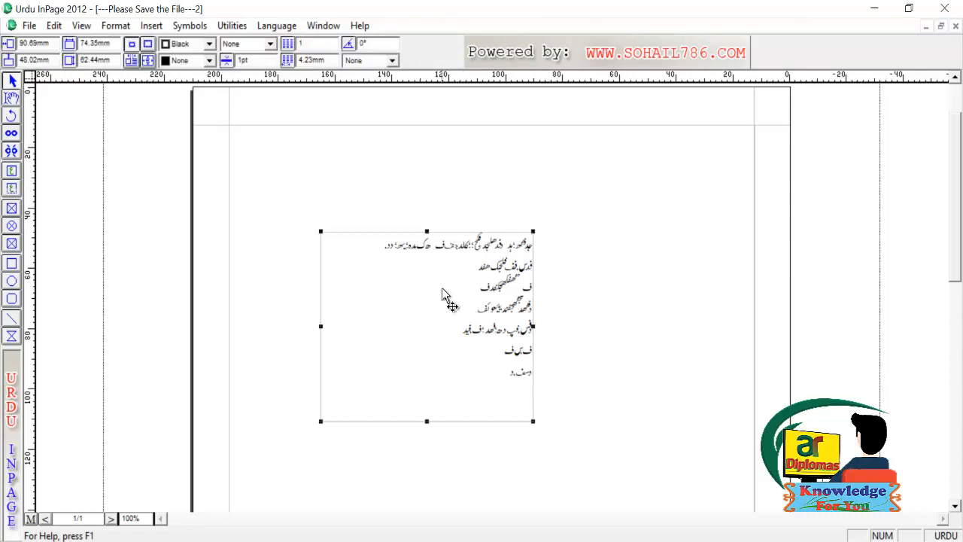
key("Delete")
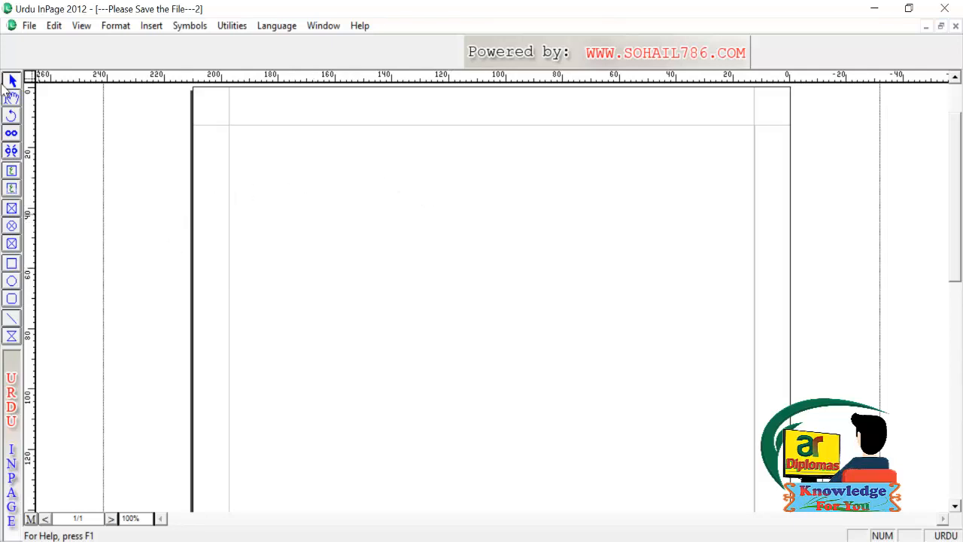
Draw an empty picture frame across the upper middle of the page
left_click(12, 209)
left_click_drag(331, 191, 598, 387)
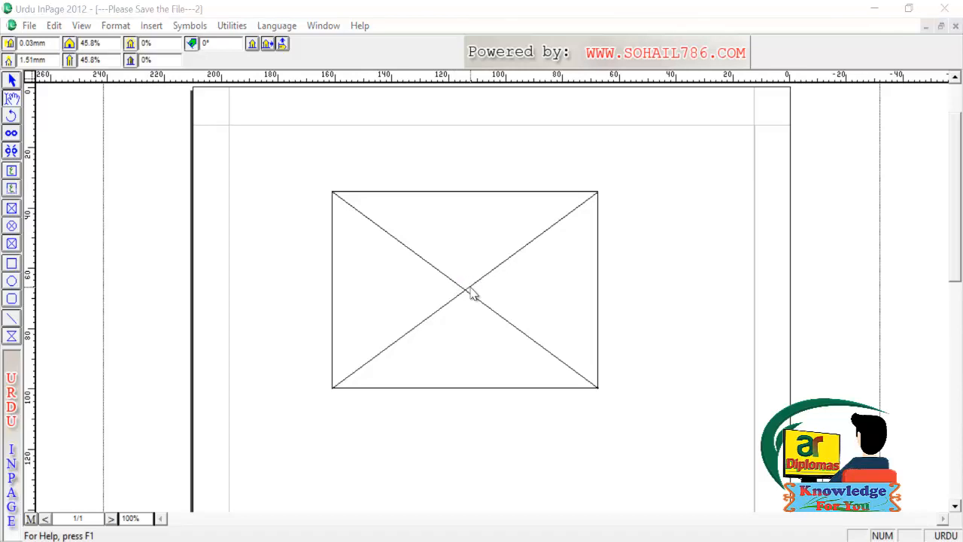
Import the tiger photo from the Animals folder into the picture frame
double_click(470, 285)
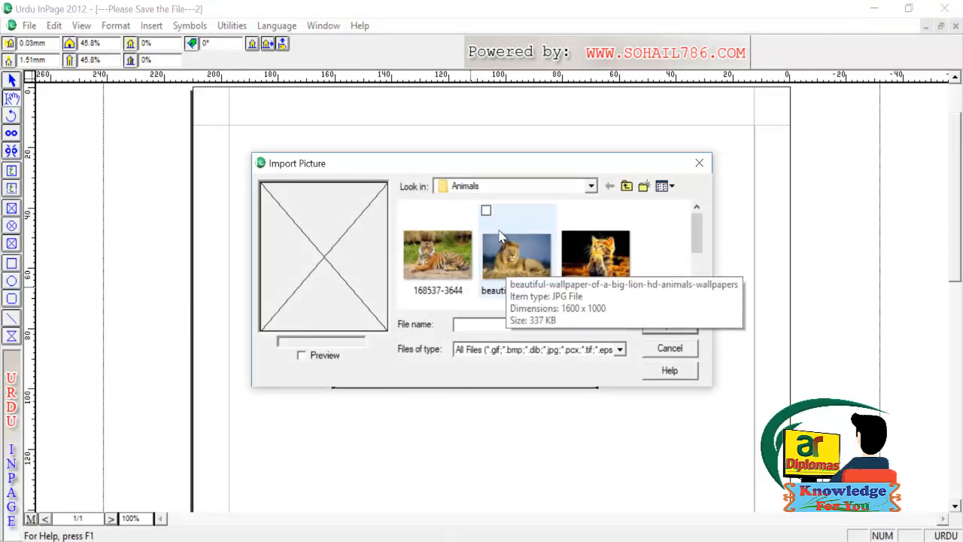
left_click(524, 194)
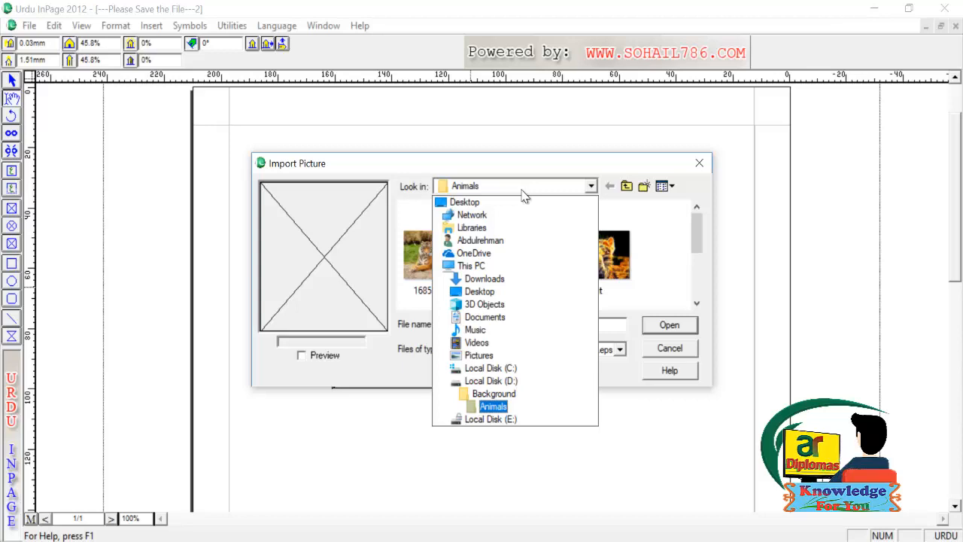
left_click(524, 195)
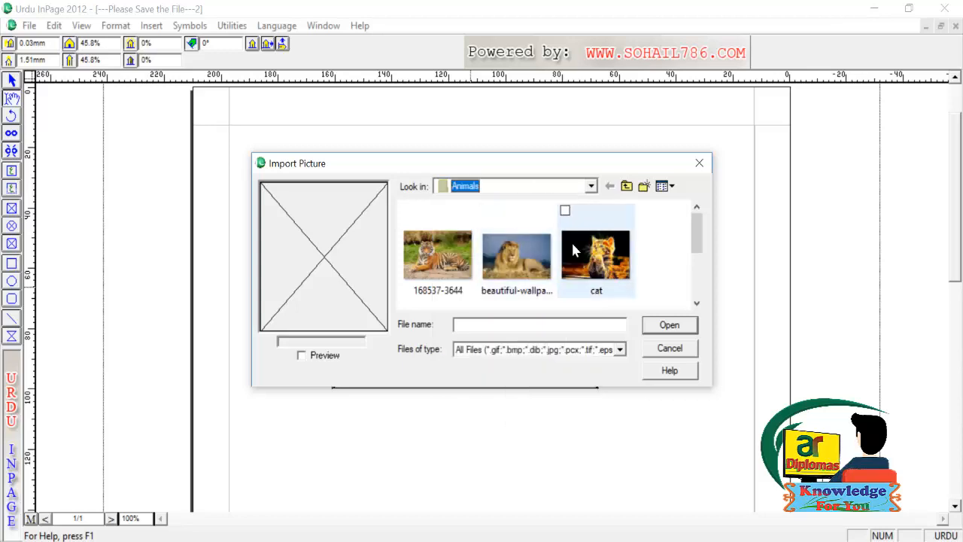
double_click(456, 254)
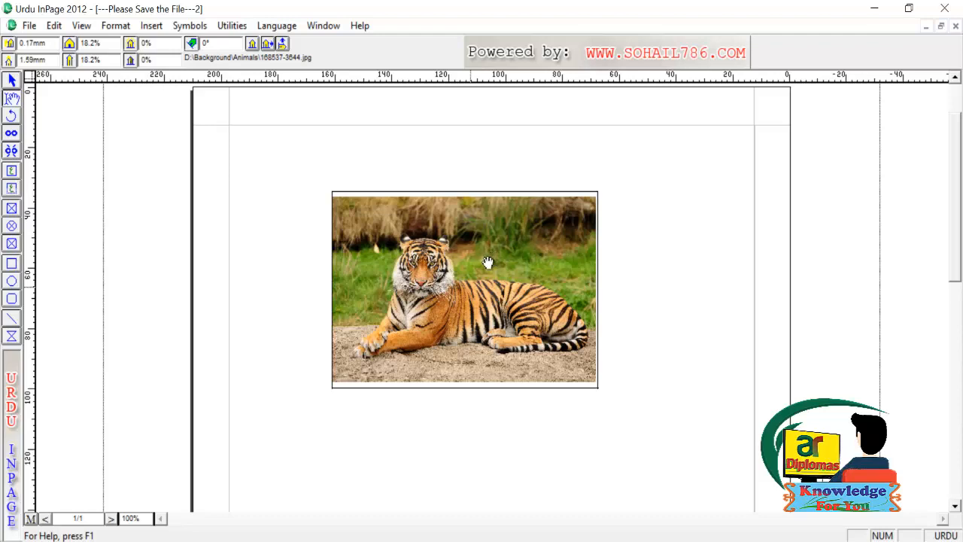
Set the picture's first offset to 5 mm and its vertical offset to 10 mm
key("Tab")
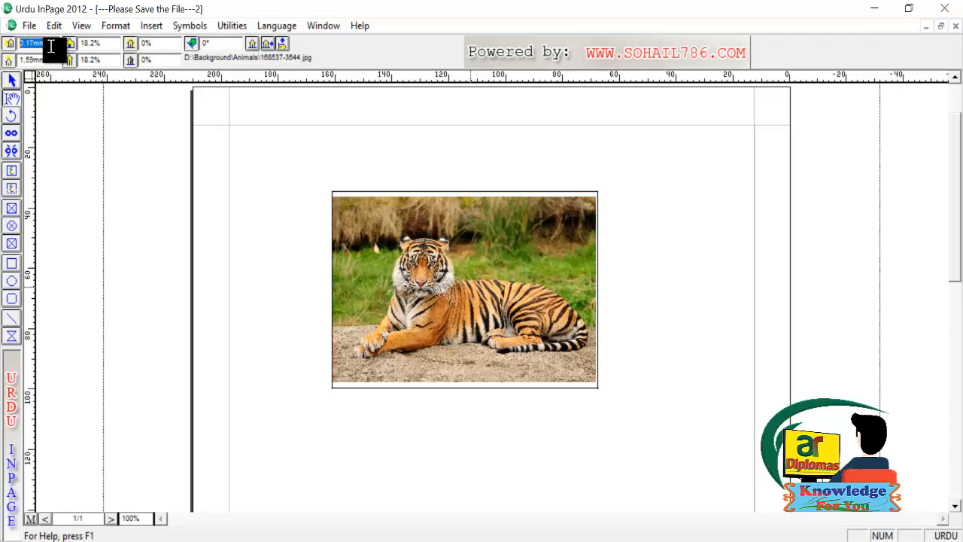
type("5")
key("Return")
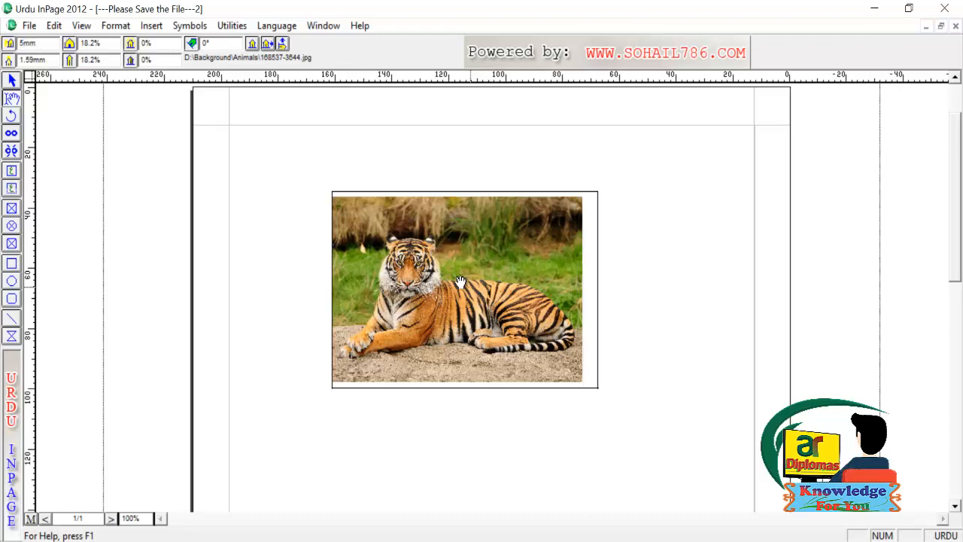
double_click(41, 63)
type("10")
key("Return")
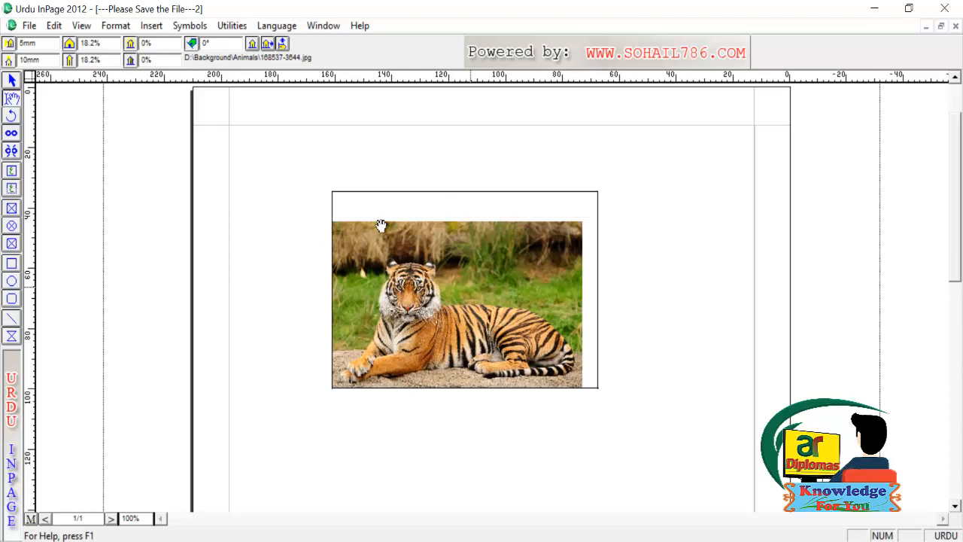
Scale the tiger picture from 18.2% to 30% horizontally and vertically
left_click(112, 44)
left_click_drag(112, 44, 80, 44)
type("30")
key("Return")
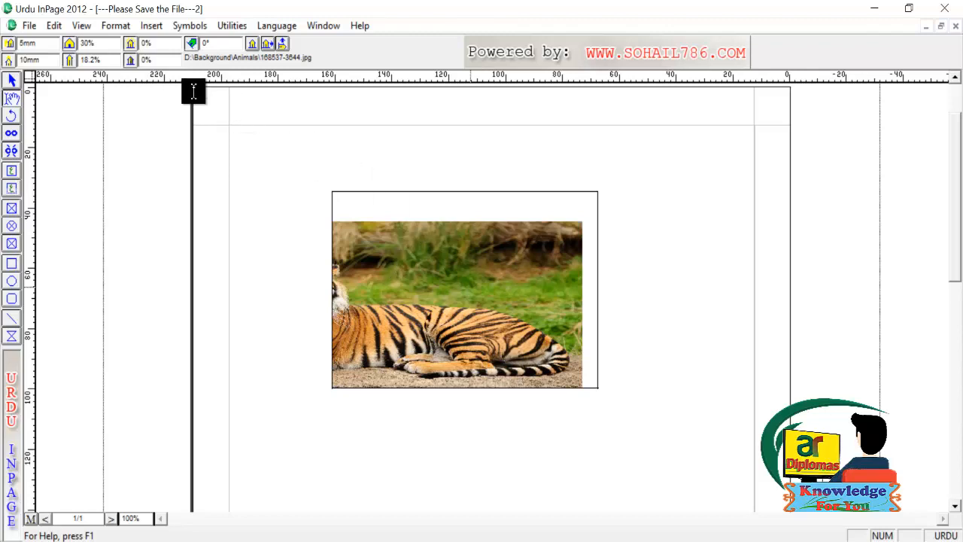
double_click(90, 60)
type("30")
key("Return")
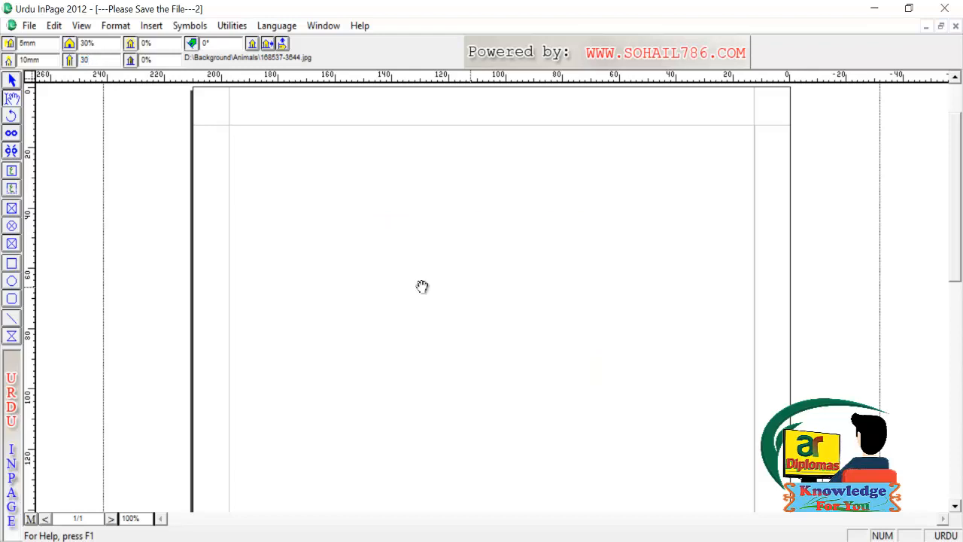
Drag the enlarged tiger within its frame so its face is centred
left_click_drag(432, 333, 459, 288)
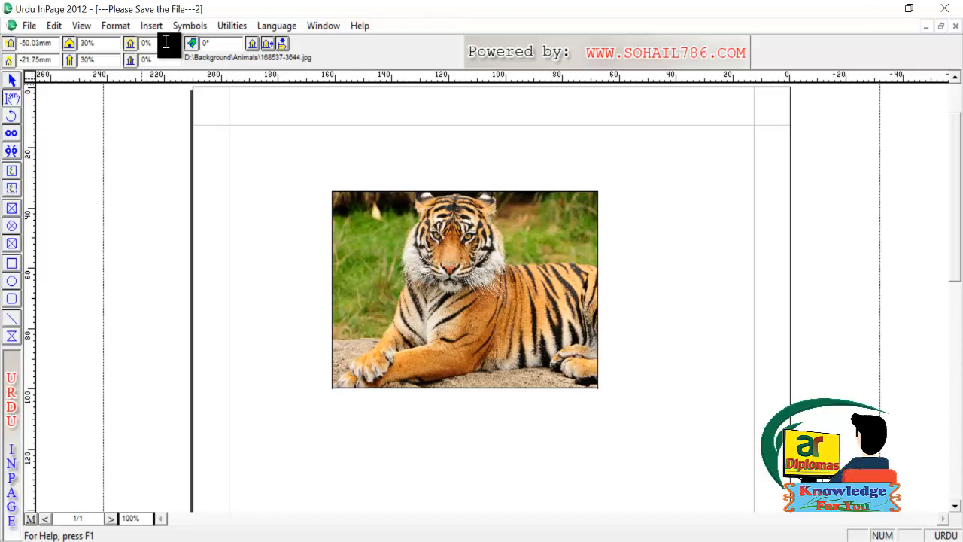
Lighten the tiger picture with 10% and 20% in the two percentage fields
double_click(140, 43)
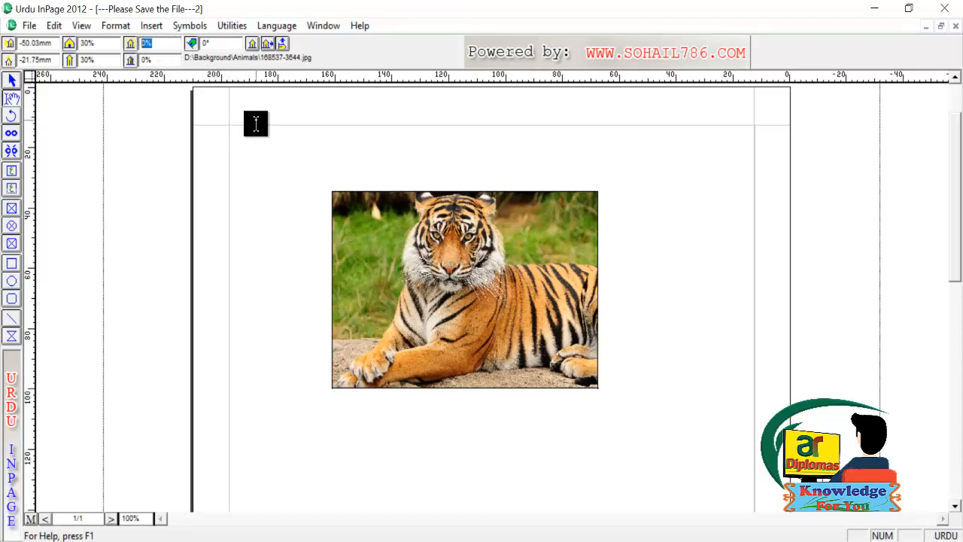
type("10")
key("Return")
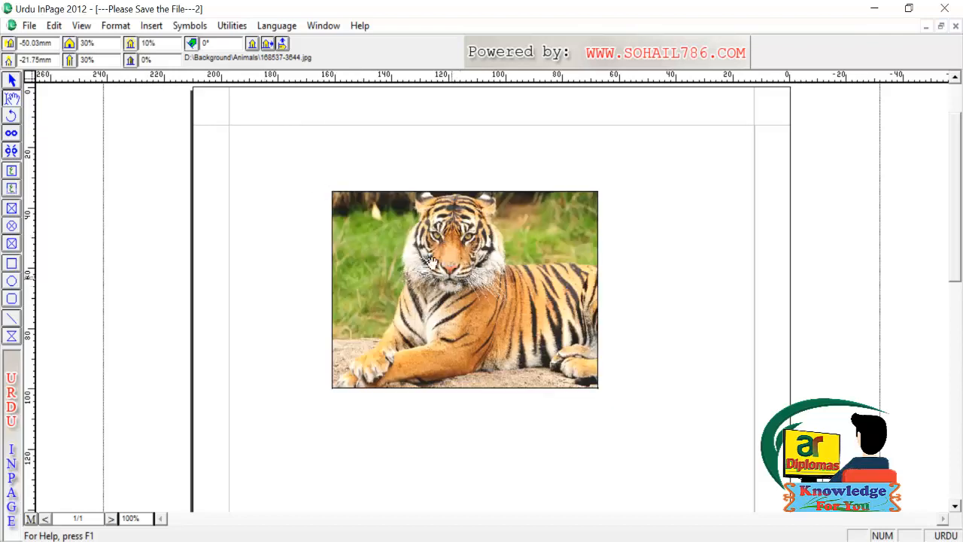
key("Tab")
type("20")
key("Return")
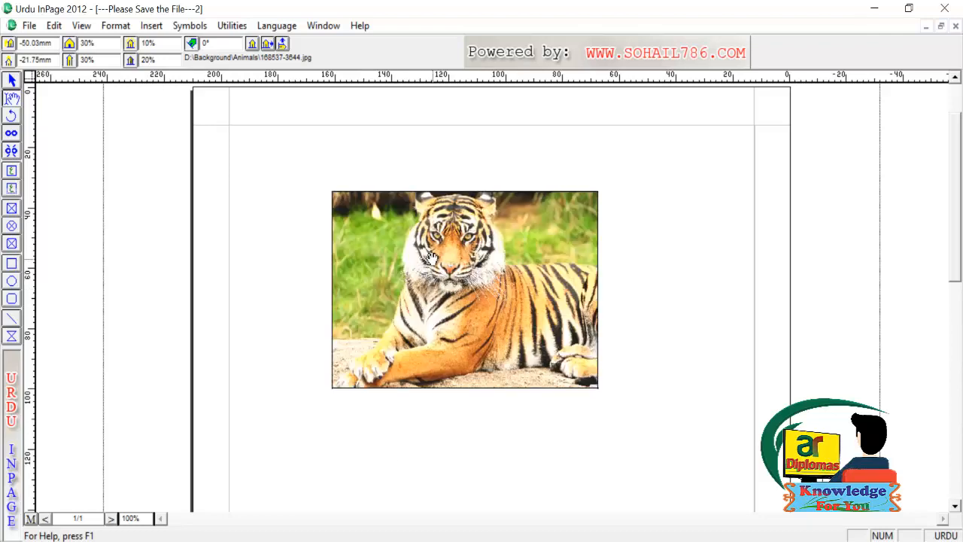
Rotate the tiger picture 40° inside its frame
double_click(199, 43)
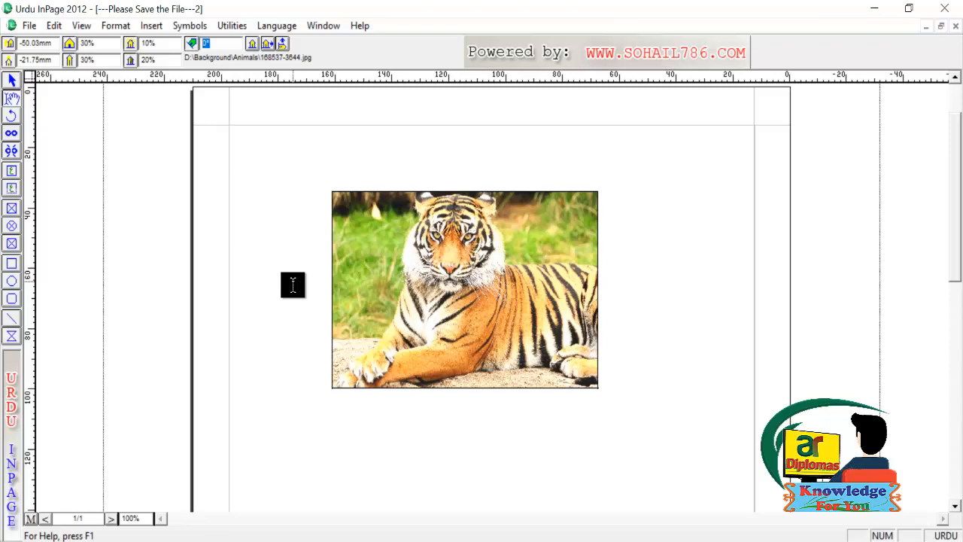
type("40")
key("Return")
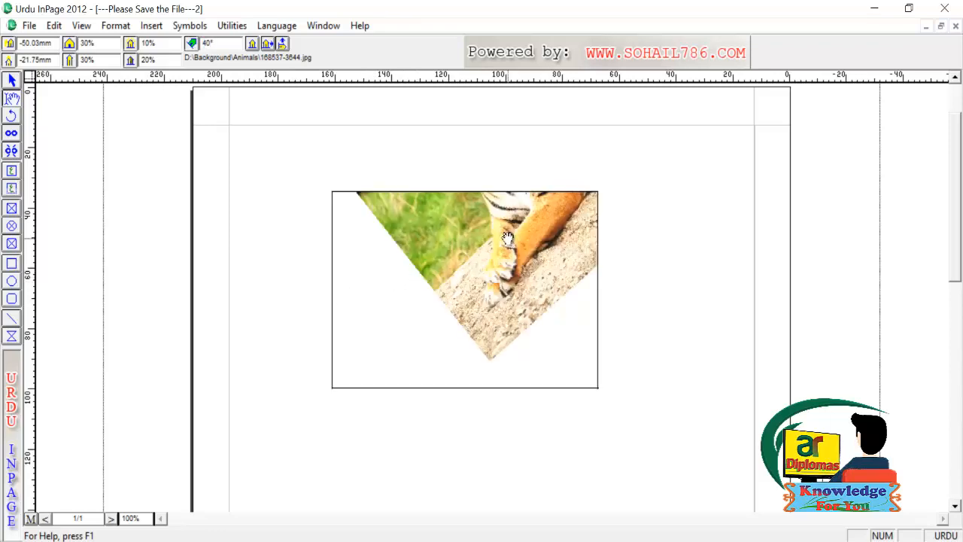
Shift the rotated tiger around inside its frame, then undo the last move
left_click_drag(509, 239, 418, 323)
left_click_drag(471, 280, 435, 307)
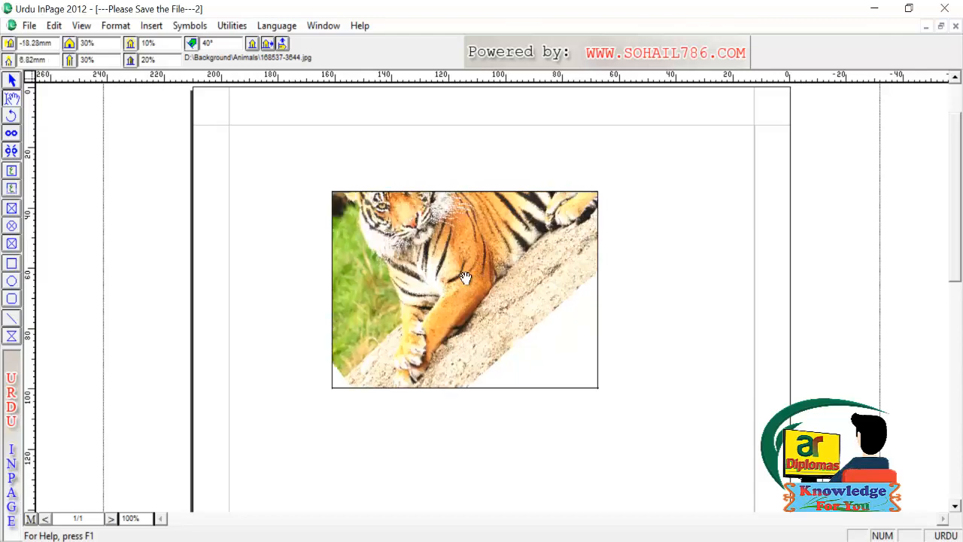
left_click_drag(469, 279, 492, 320)
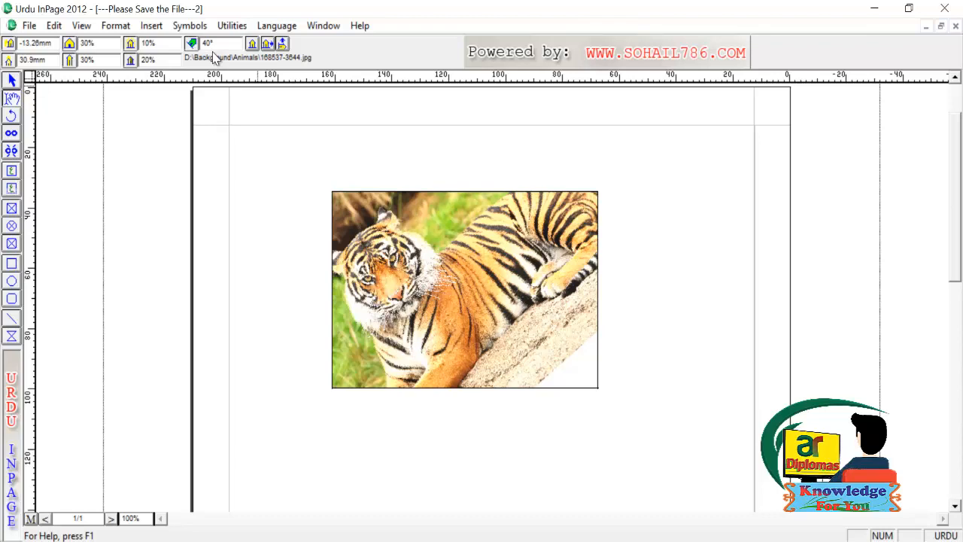
key("ctrl+z")
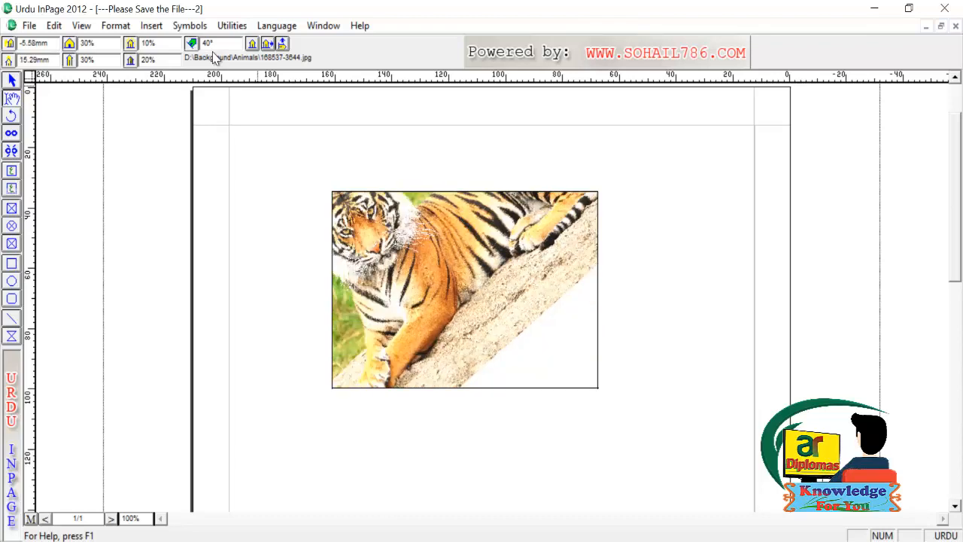
Reset the tiger's rotation to 0° and pan it so the whole reclining tiger shows
left_click_drag(218, 44, 188, 44)
type("0")
key("Return")
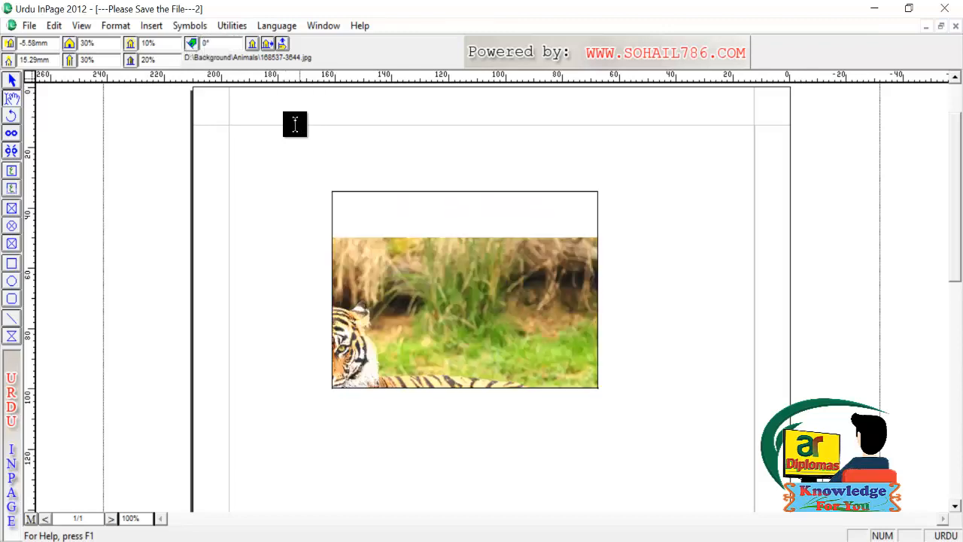
left_click_drag(468, 336, 469, 253)
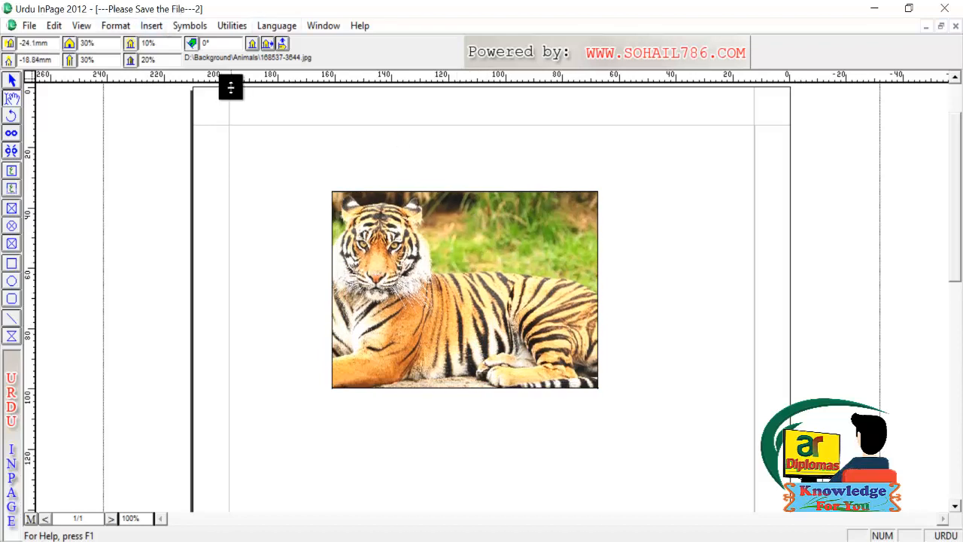
Mirror the tiger picture horizontally, trying a vertical flip and undoing it along the way
left_click(269, 44)
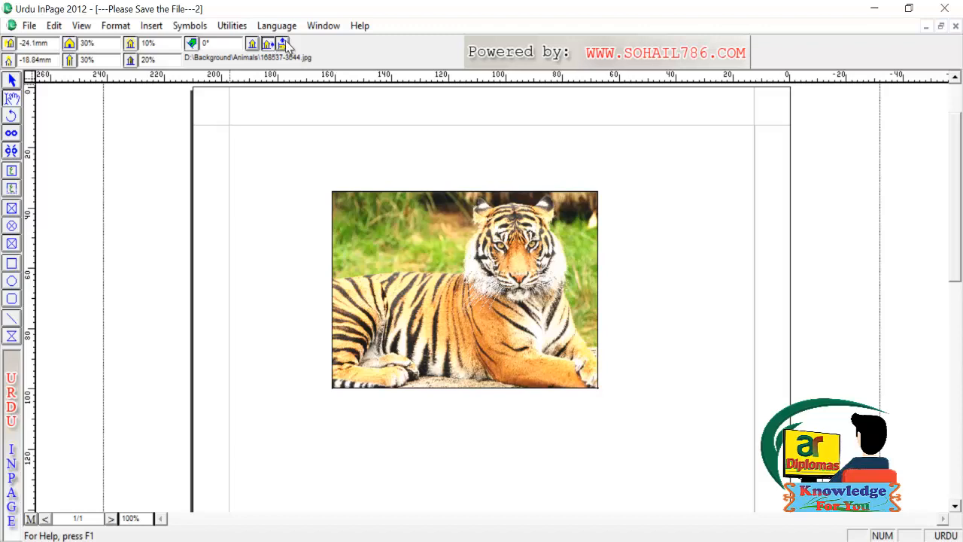
left_click(283, 44)
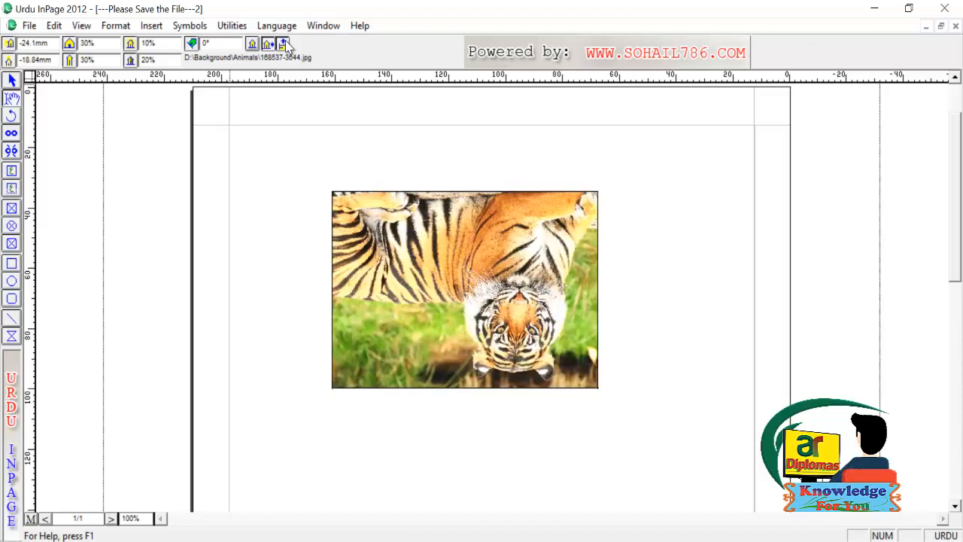
left_click(283, 44)
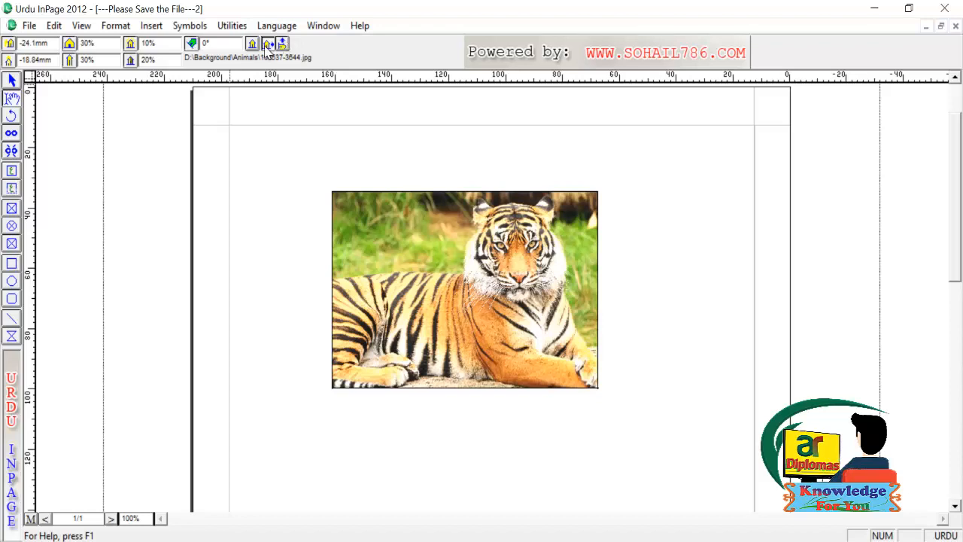
left_click(268, 45)
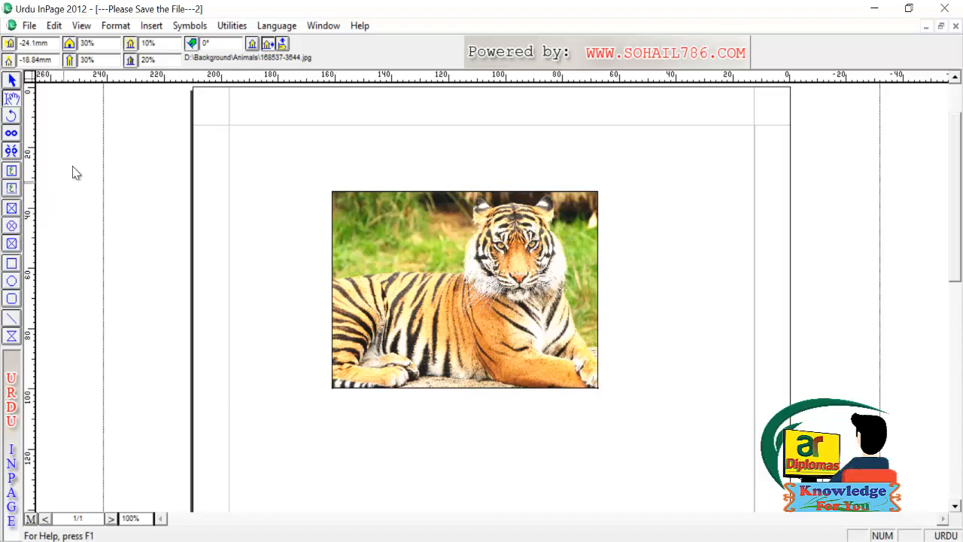
Draw an empty rounded-corner picture box beneath the tiger photo
left_click(12, 244)
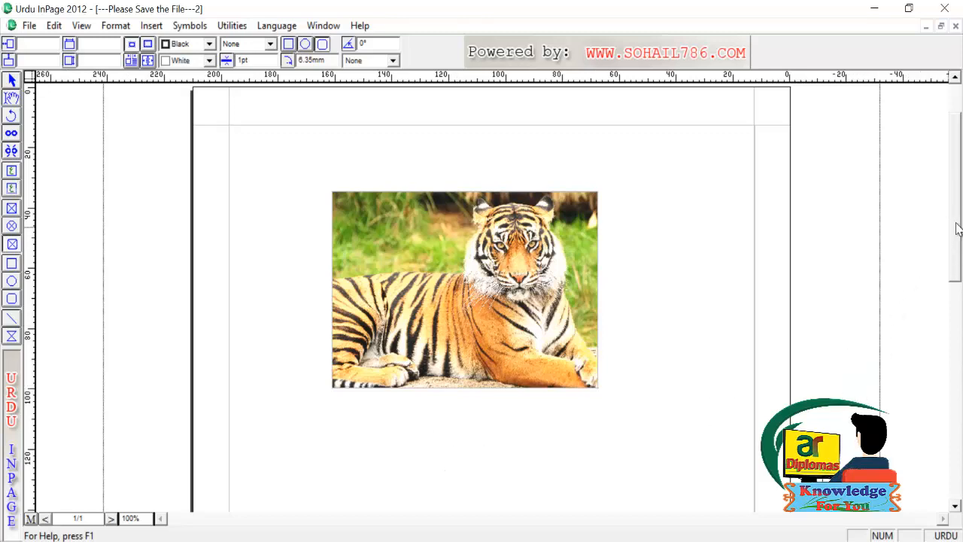
left_click_drag(956, 222, 952, 294)
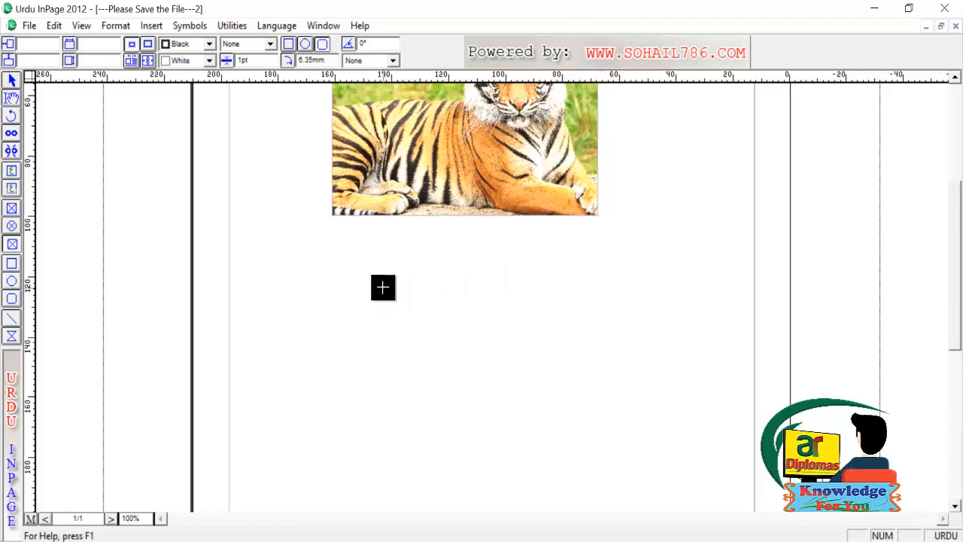
left_click_drag(336, 289, 580, 475)
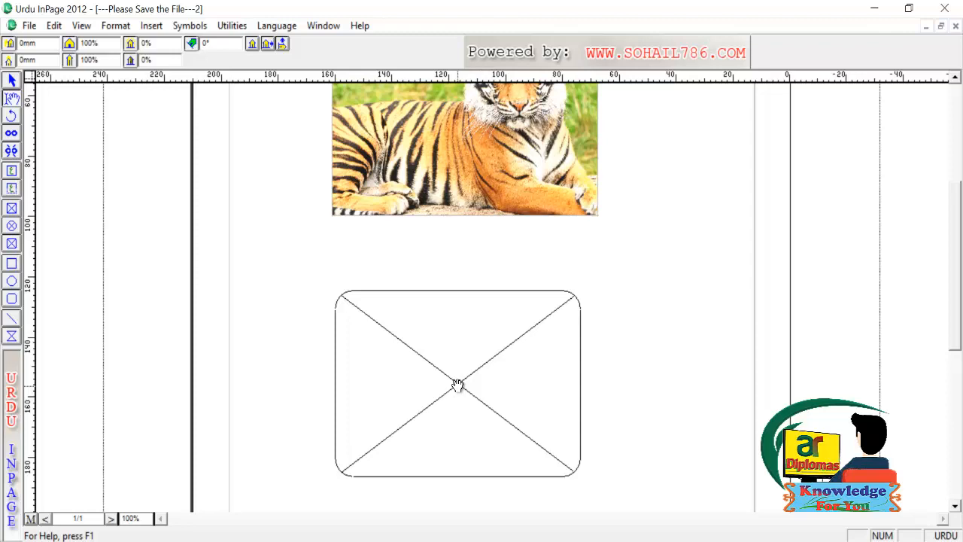
Import the lion photo from the Animals folder into the empty rounded frame
right_click(457, 385)
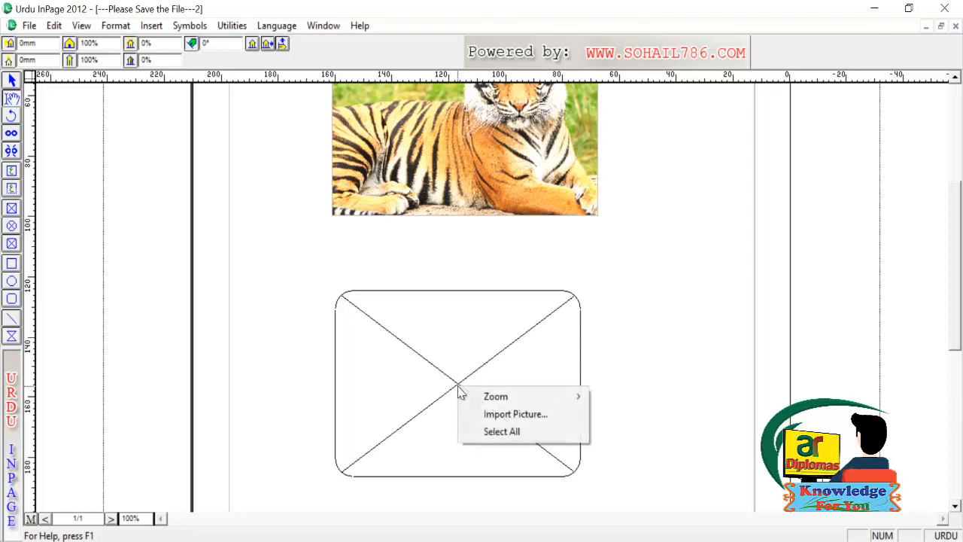
left_click(514, 414)
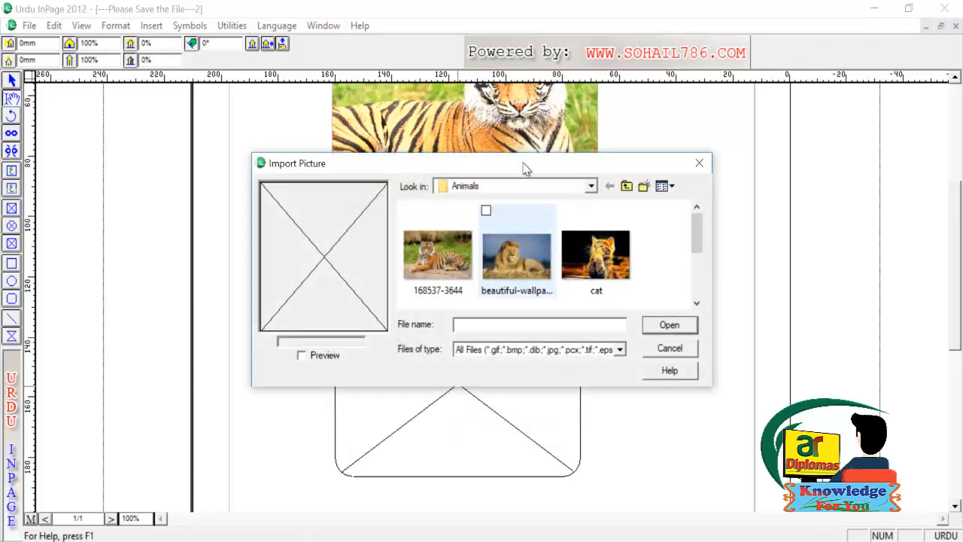
left_click(511, 259)
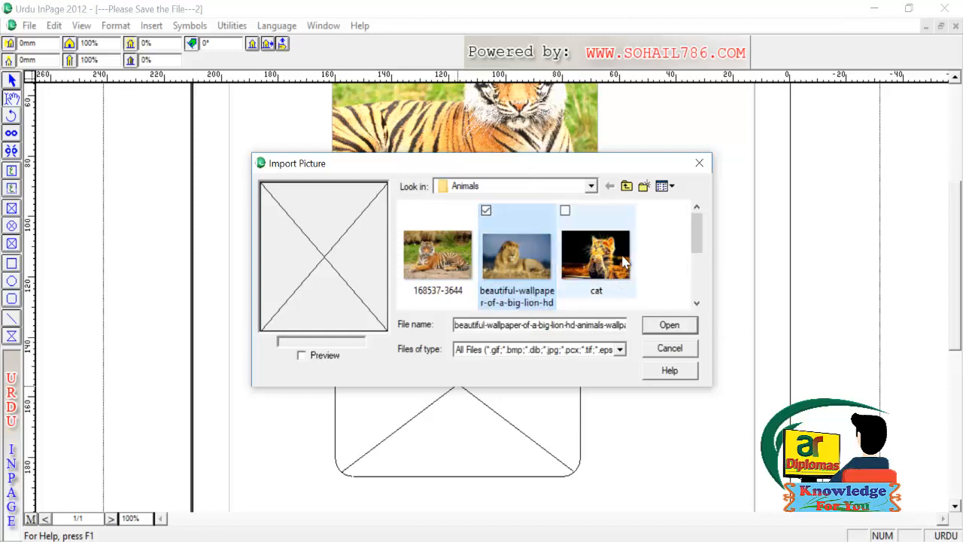
left_click(670, 325)
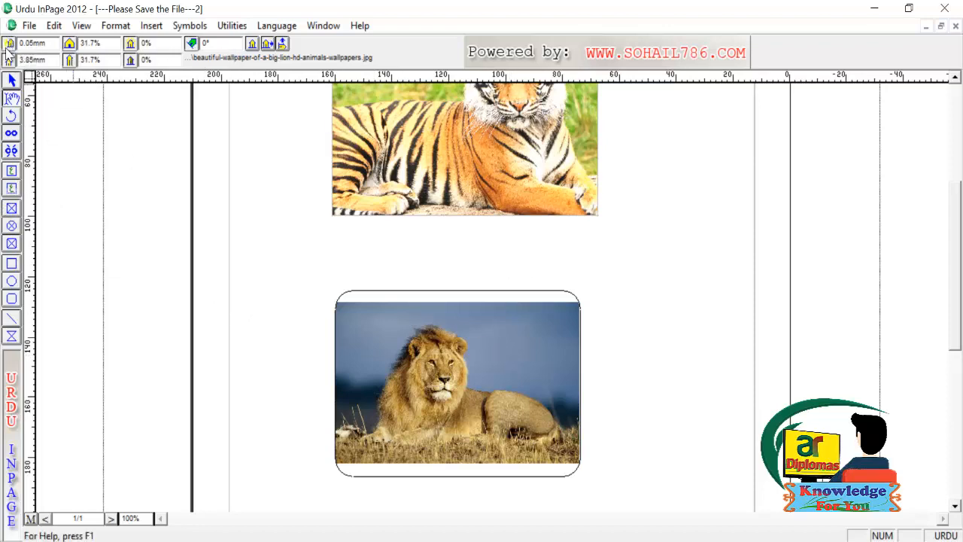
left_click(12, 80)
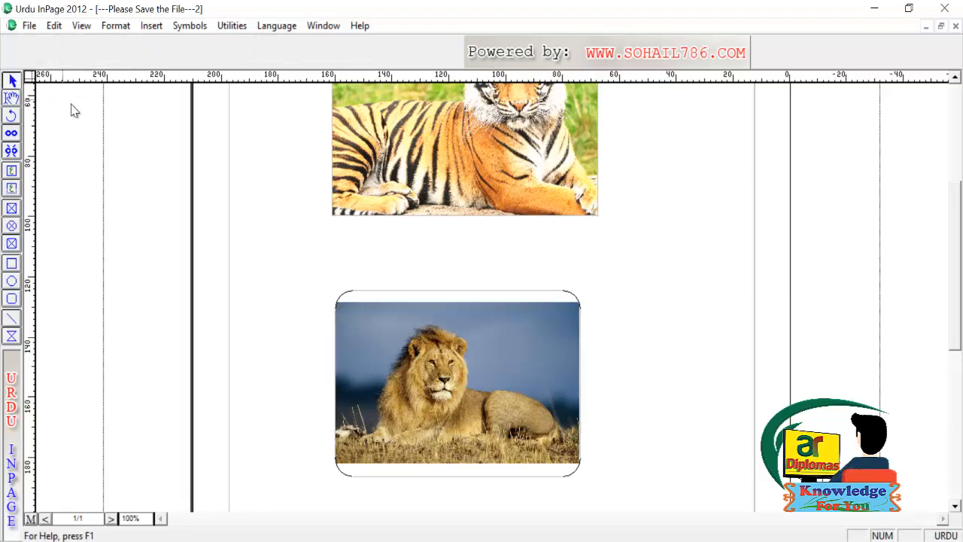
left_click(425, 356)
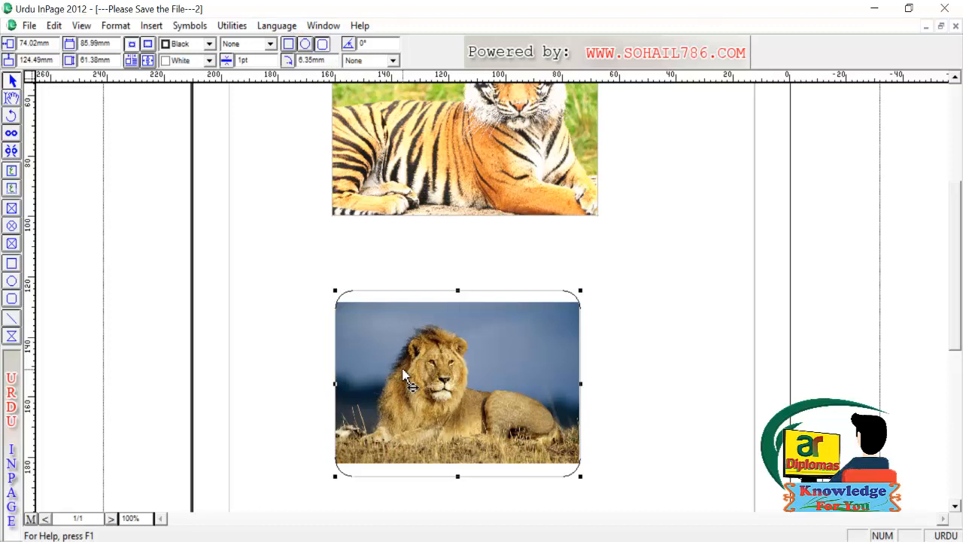
left_click(290, 44)
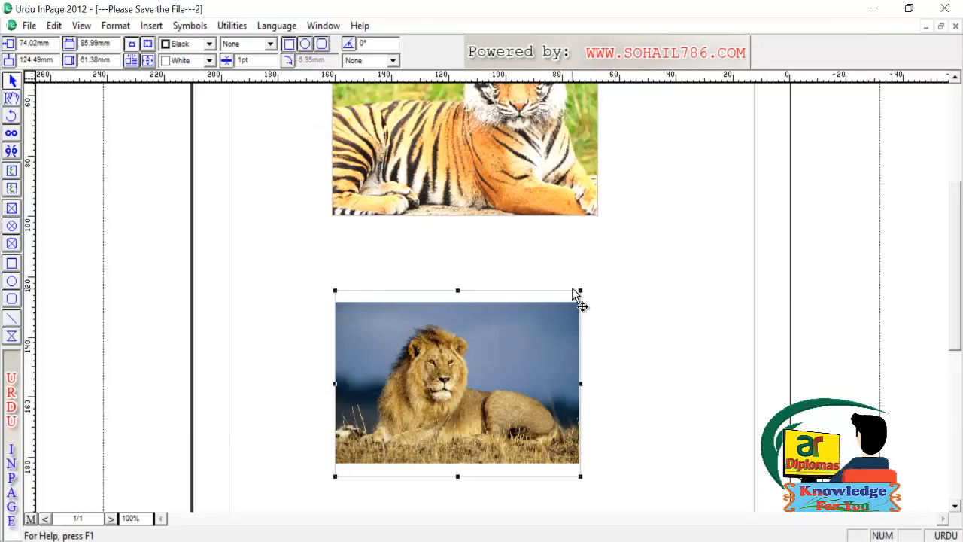
left_click(305, 45)
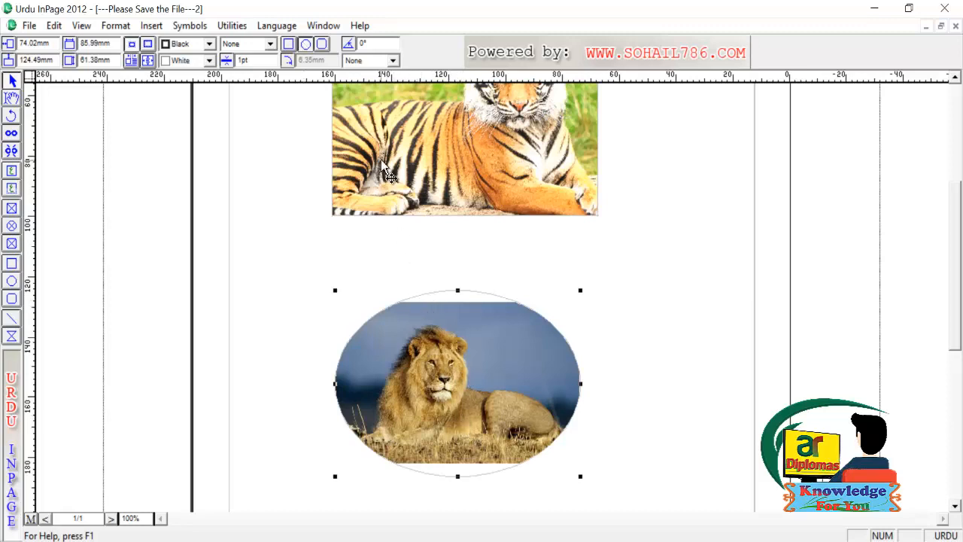
left_click(322, 44)
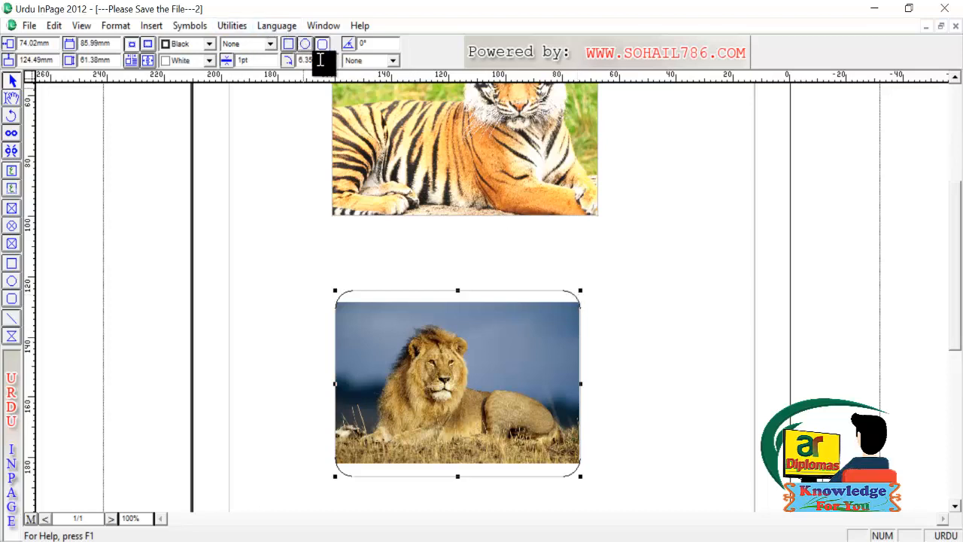
Set the lion frame's corner radius to 20mm, then change it to 10mm
left_click_drag(326, 64, 227, 71)
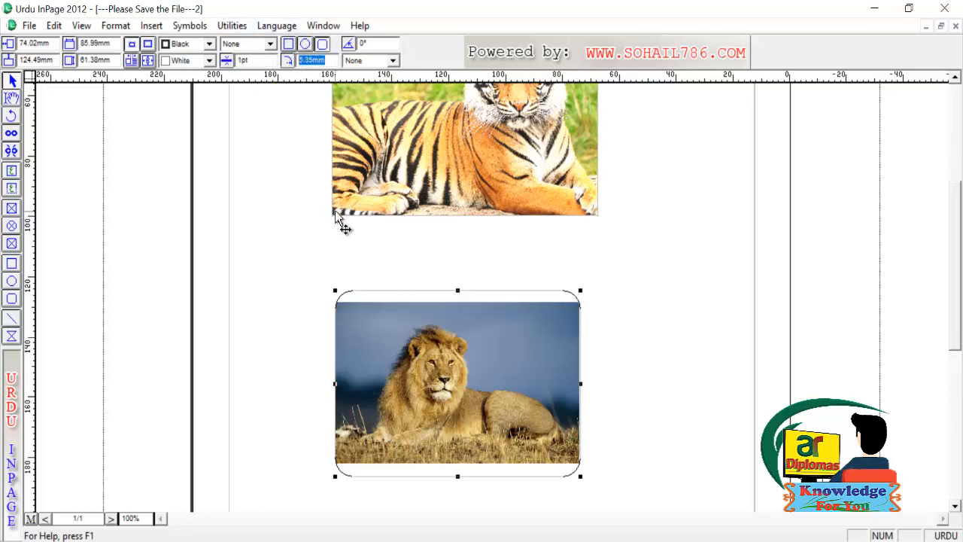
type("20")
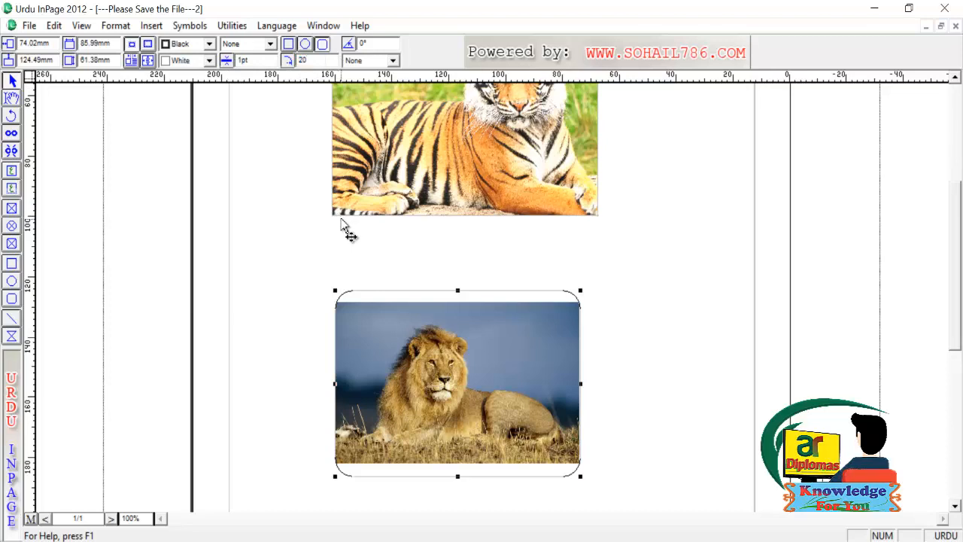
key("Return")
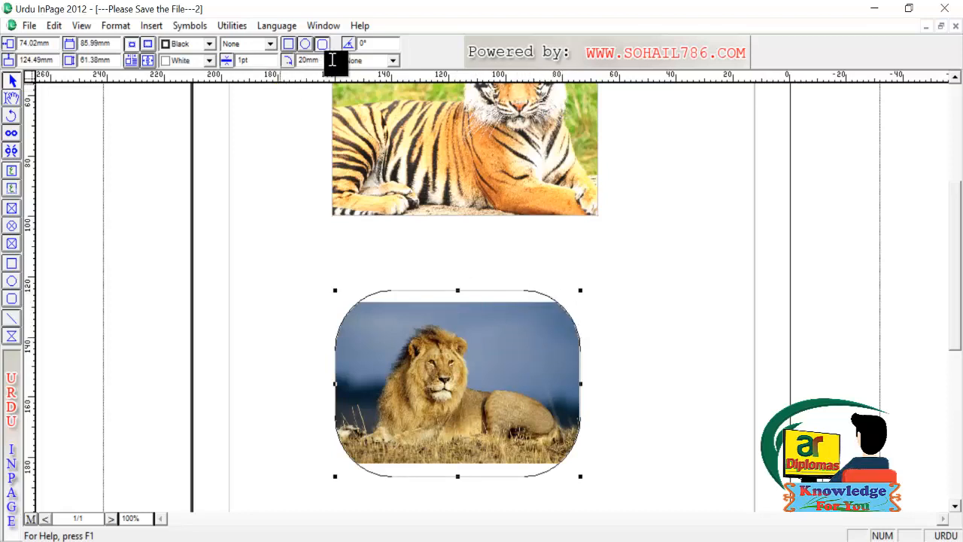
double_click(310, 61)
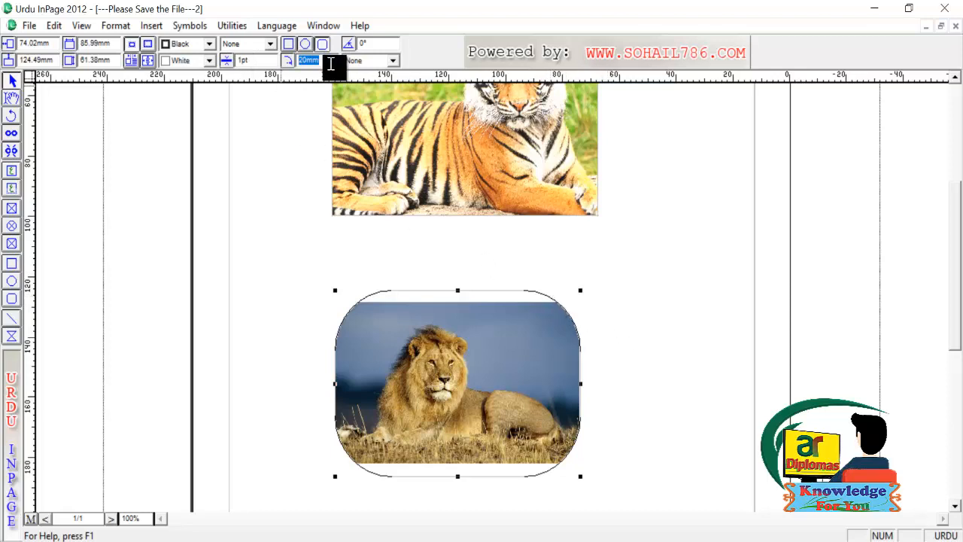
type("1")
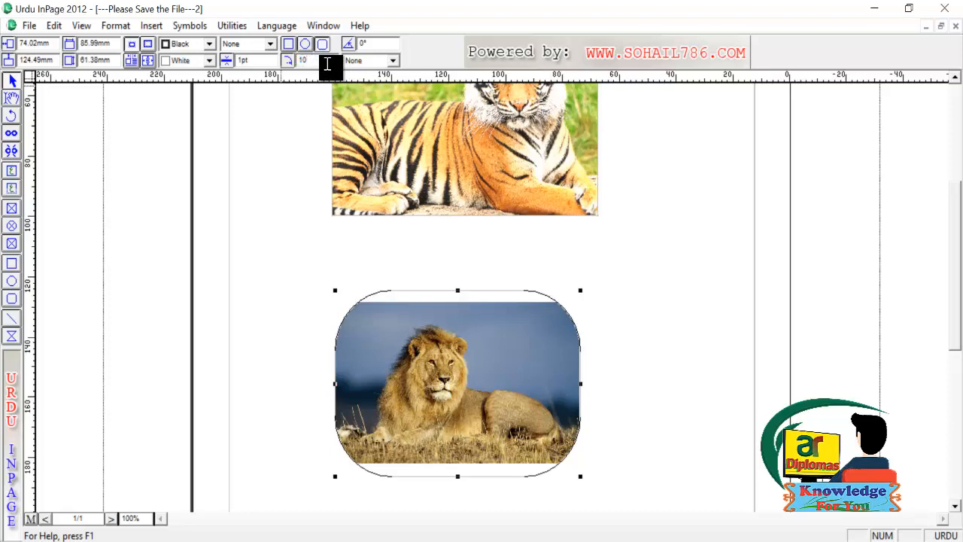
type("0")
key("Return")
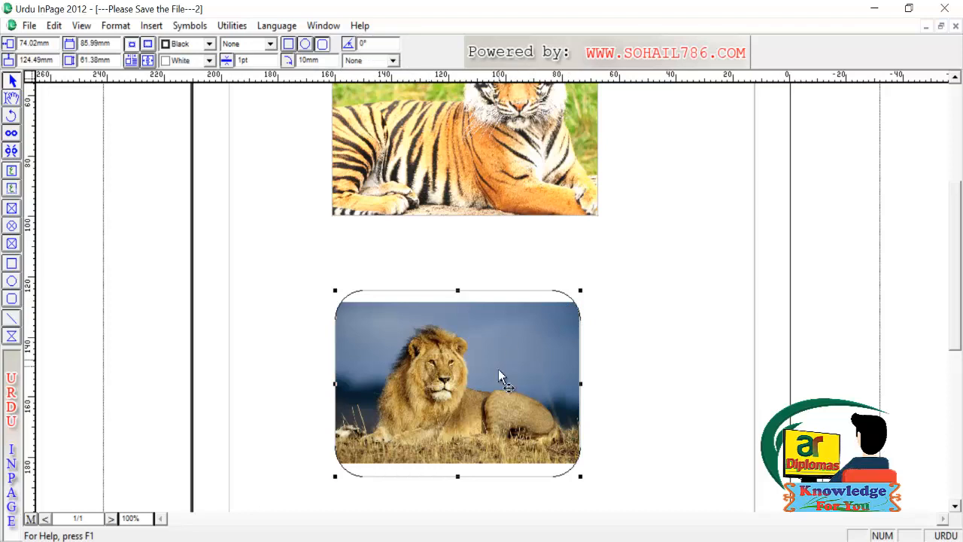
left_click(365, 43)
type("40")
key("Return")
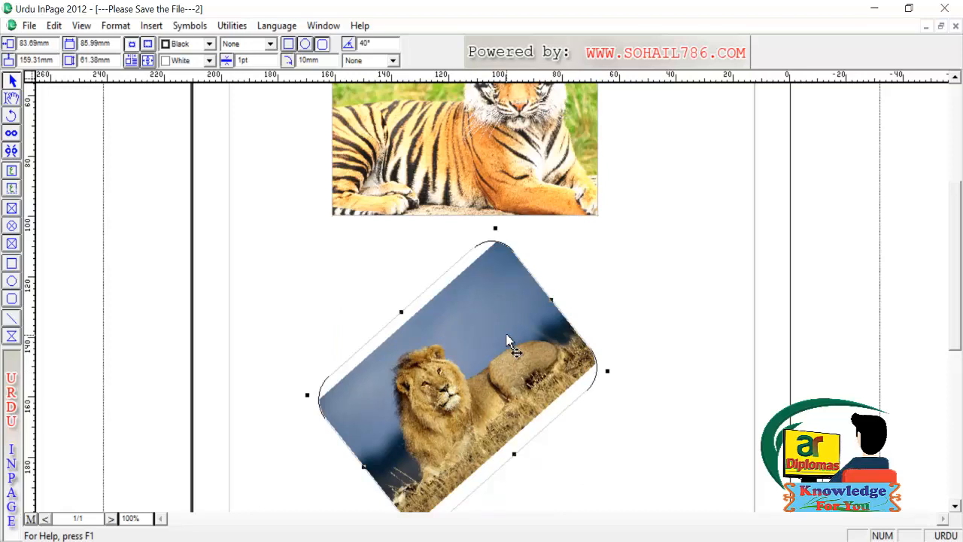
key("ctrl+z")
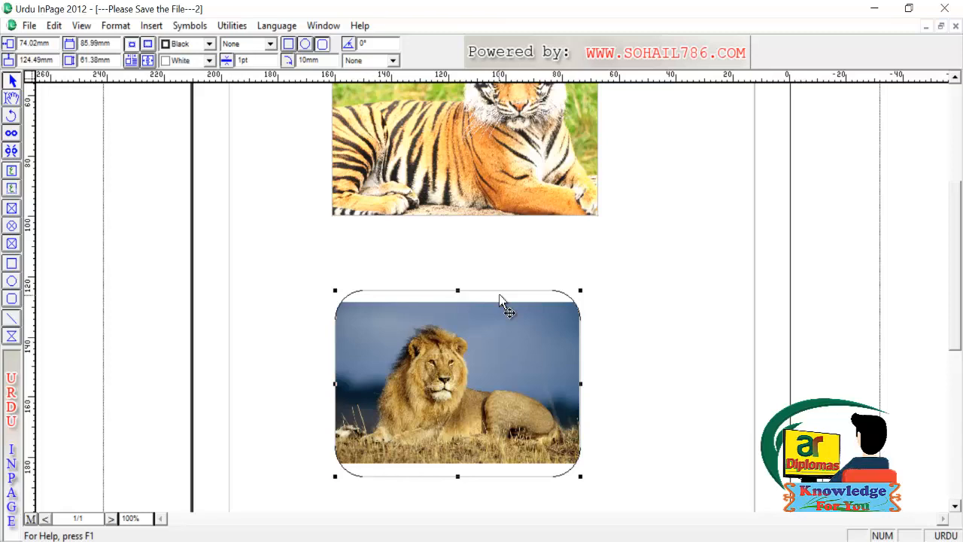
Give the lion frame a diagonal hatch border pattern after trying vertical lines
left_click(392, 60)
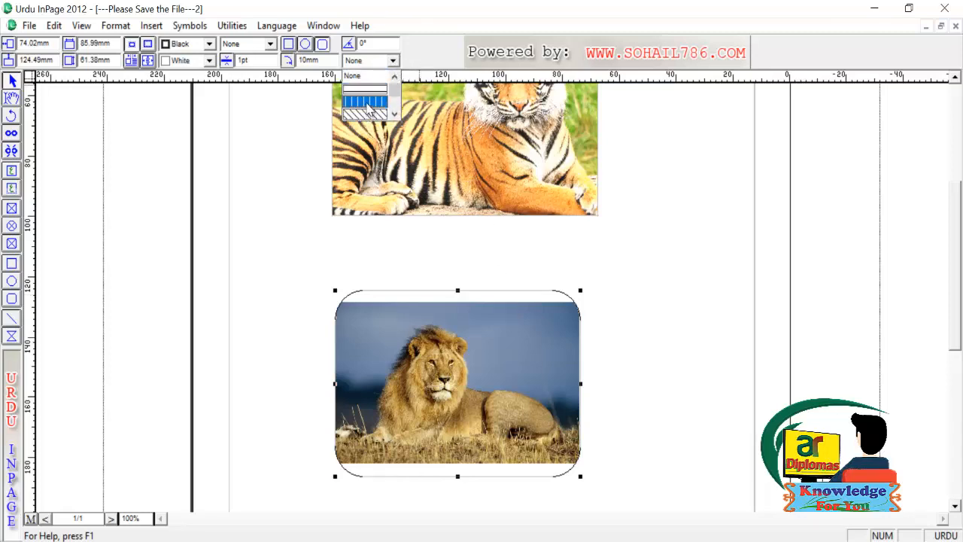
left_click(370, 107)
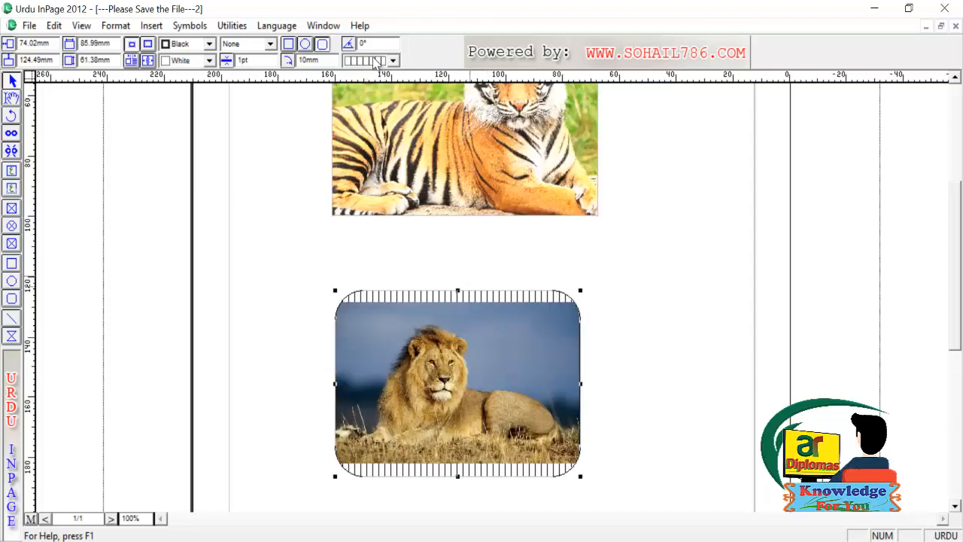
left_click(392, 60)
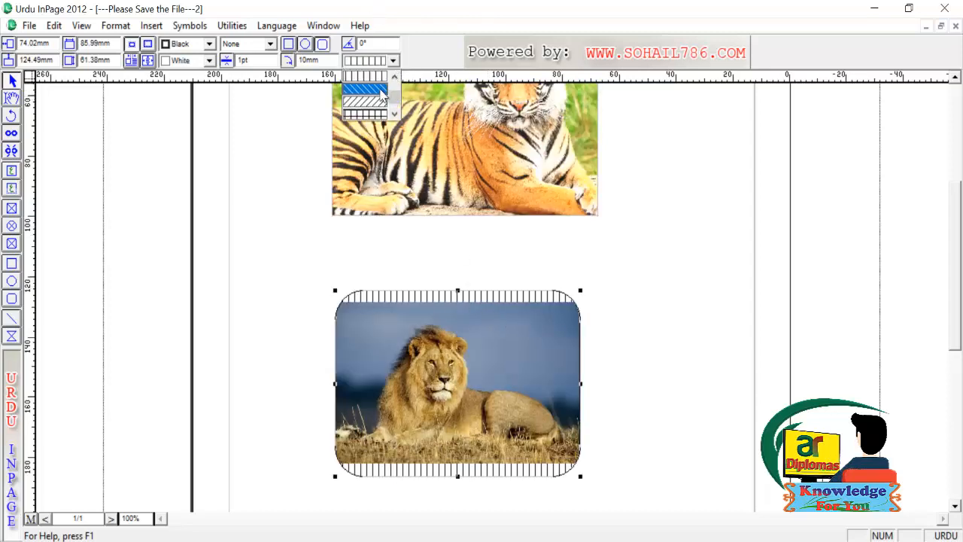
left_click(378, 101)
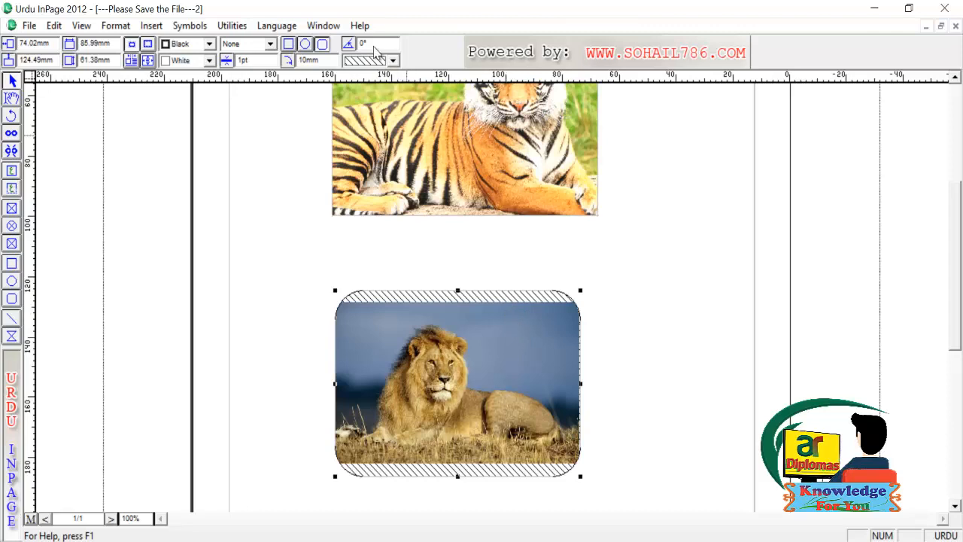